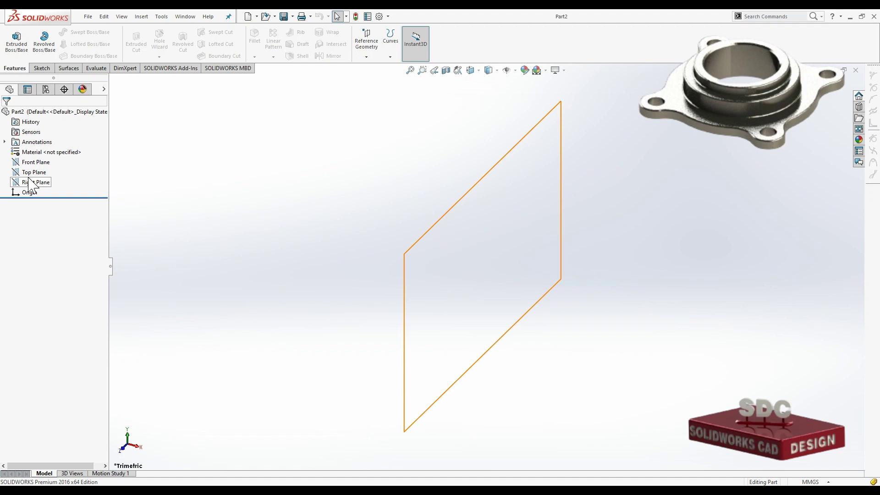
Start a new sketch on the part's Top Plane.
{"action": "left_click", "coordinate": [34, 172]}
Draw a circle centred on the origin and dimension it Ø45.
{"action": "left_click", "coordinate": [30, 157]}
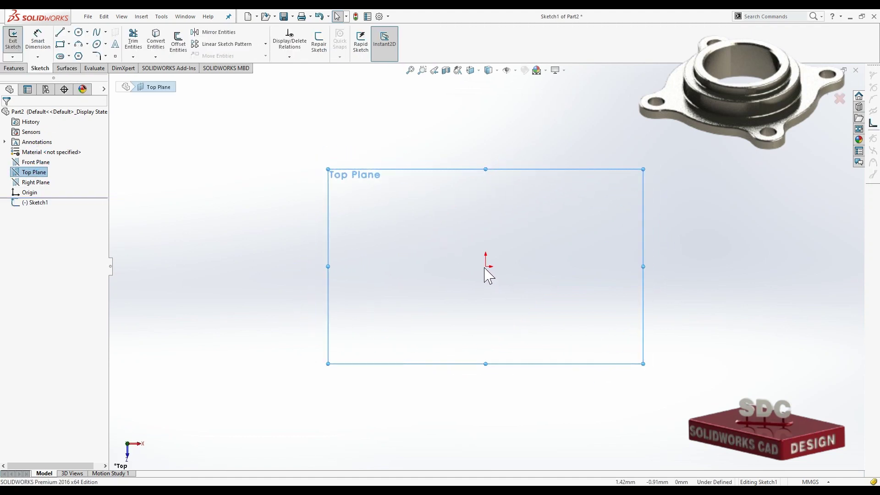
{"action": "left_click", "coordinate": [79, 31]}
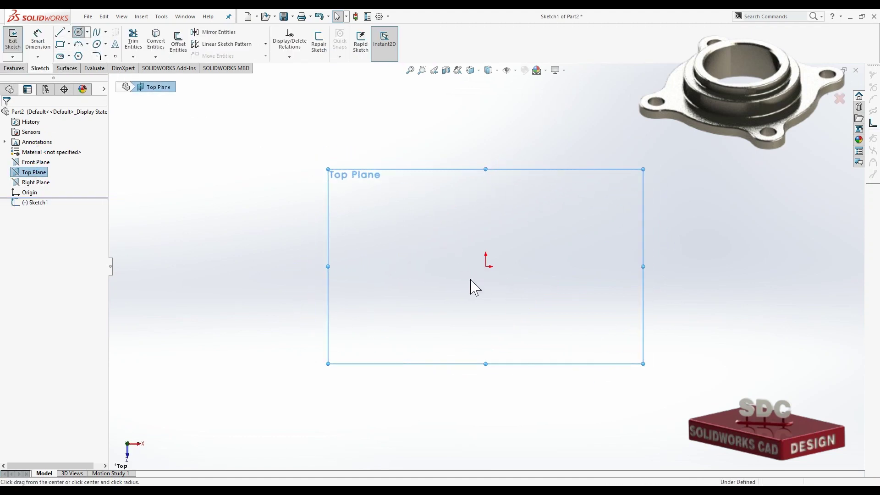
{"action": "left_click", "coordinate": [486, 266]}
{"action": "left_click", "coordinate": [557, 342]}
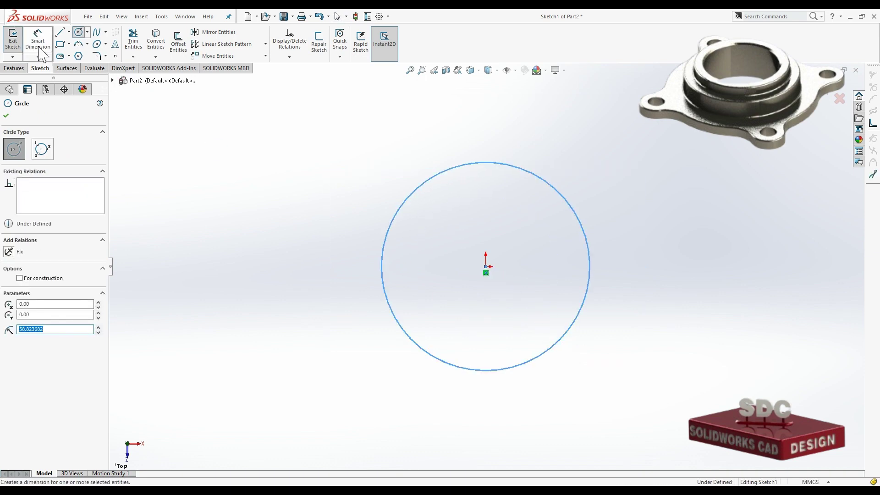
{"action": "key", "text": "Escape"}
{"action": "key", "text": "d"}
{"action": "left_click", "coordinate": [387, 237]}
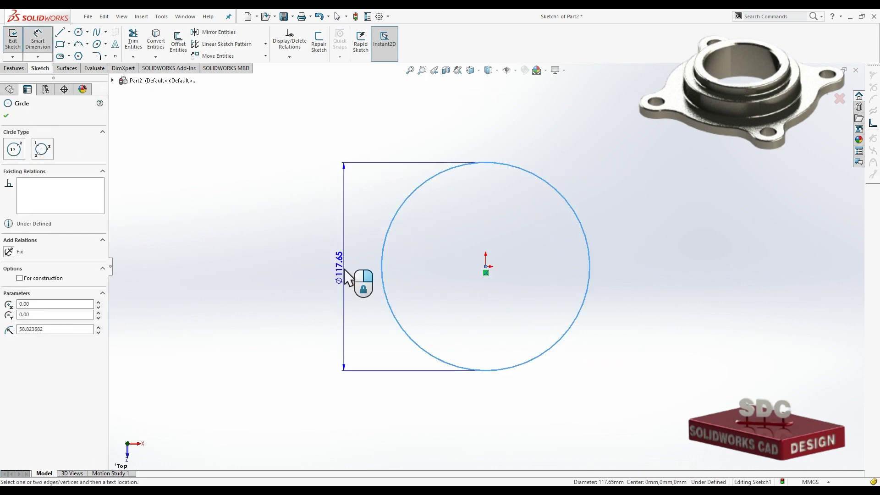
{"action": "left_click", "coordinate": [349, 275]}
{"action": "type", "text": "45"}
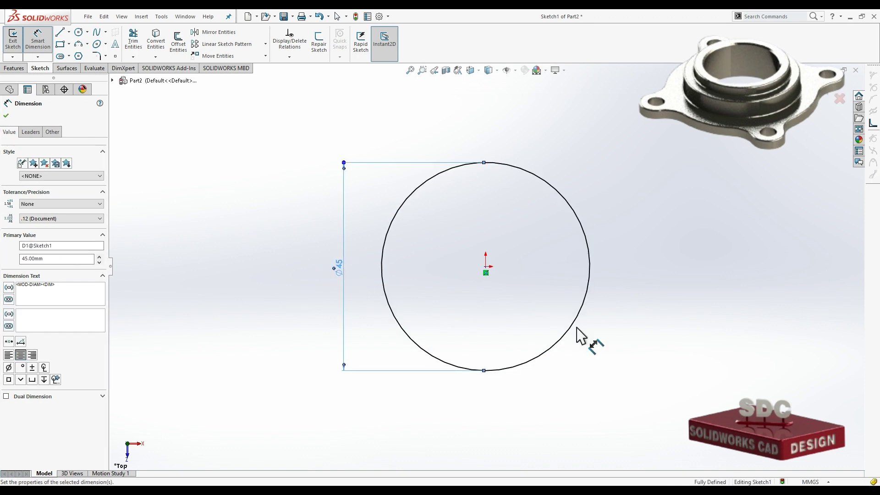
{"action": "left_click", "coordinate": [584, 340]}
Add a second concentric circle at the origin and dimension it Ø52.
{"action": "left_click", "coordinate": [79, 32]}
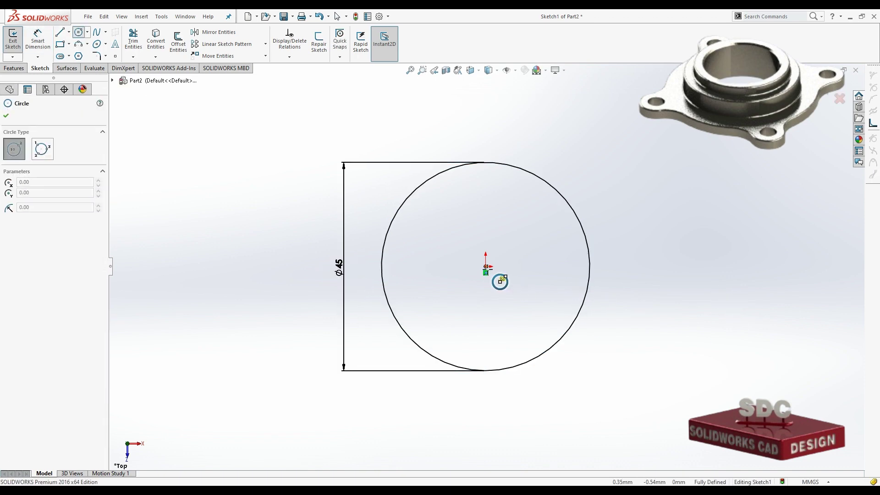
{"action": "left_click", "coordinate": [486, 272]}
{"action": "left_click", "coordinate": [593, 344]}
{"action": "left_click", "coordinate": [37, 41]}
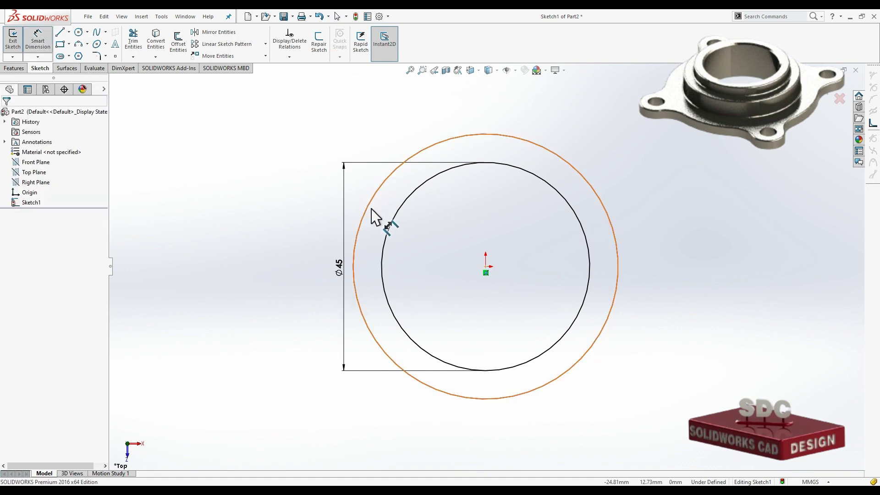
{"action": "left_click", "coordinate": [354, 286]}
{"action": "left_click", "coordinate": [314, 282]}
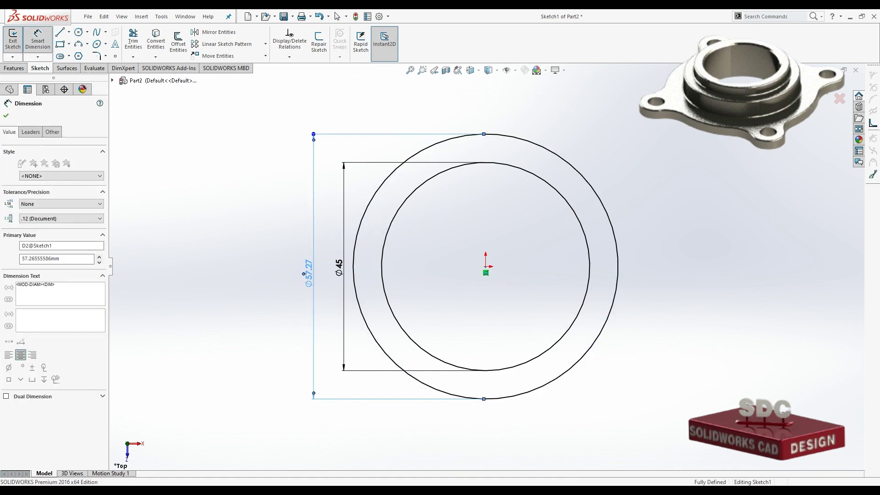
{"action": "type", "text": "52"}
{"action": "key", "text": "Return"}
{"action": "left_click", "coordinate": [257, 156]}
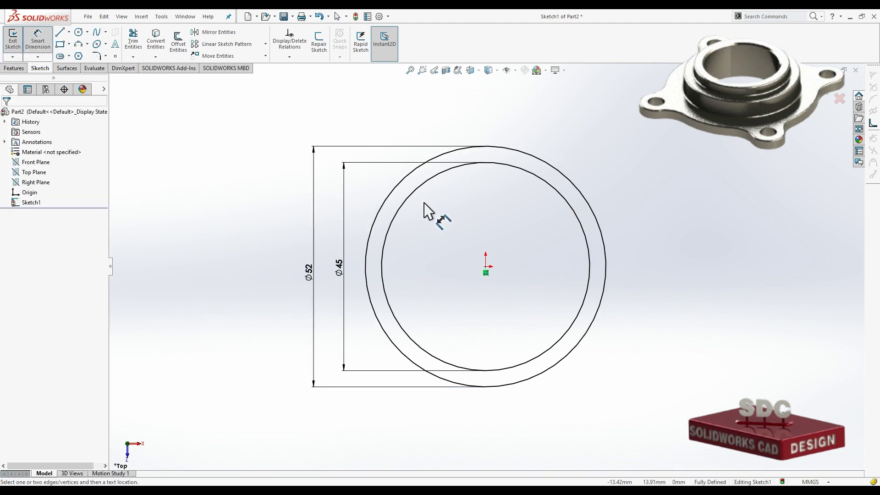
{"action": "key", "text": "Escape"}
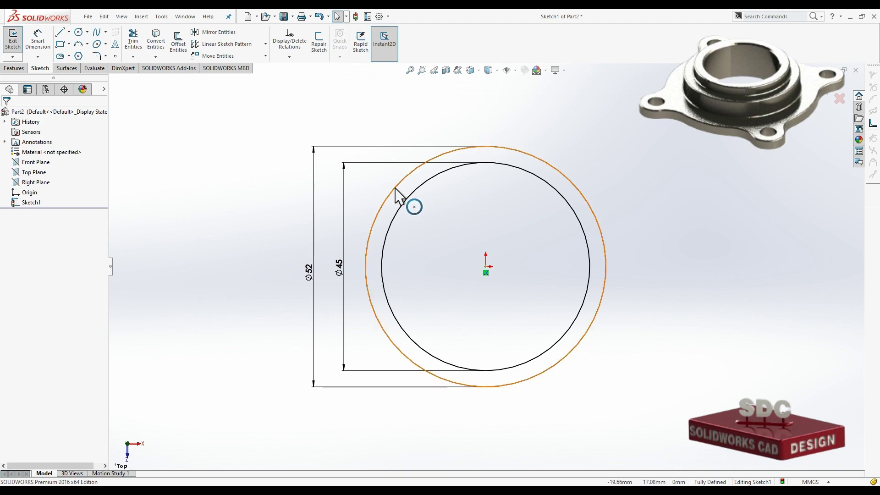
Make the Ø52 circle construction and draw two centerlines from the origin to it.
{"action": "left_click", "coordinate": [395, 189]}
{"action": "left_click", "coordinate": [20, 239]}
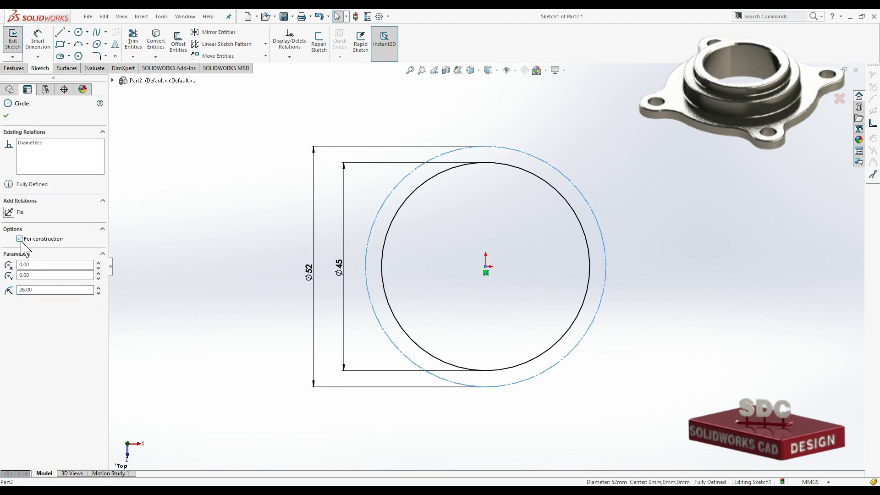
{"action": "left_click", "coordinate": [10, 117]}
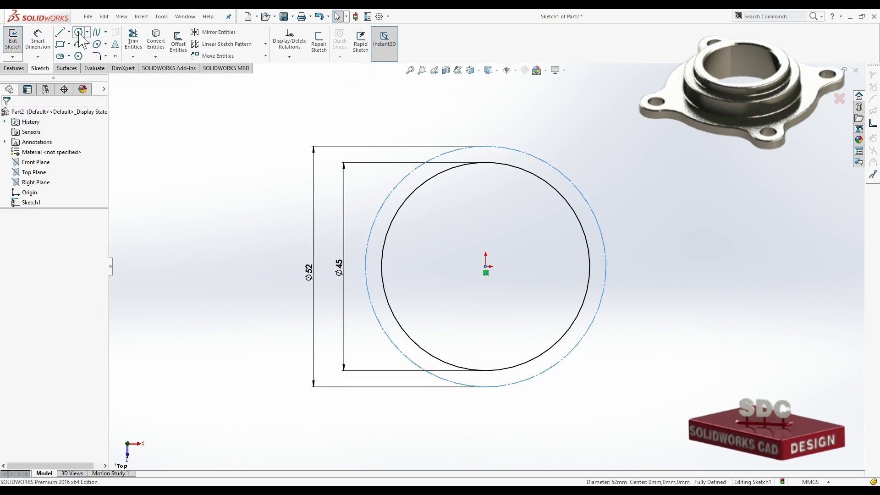
{"action": "left_click", "coordinate": [485, 266]}
{"action": "left_click", "coordinate": [606, 266]}
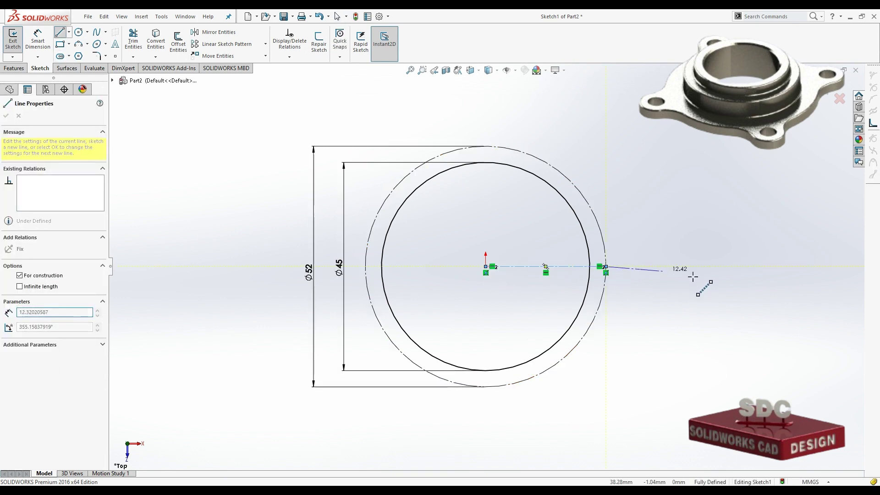
{"action": "key", "text": "Escape"}
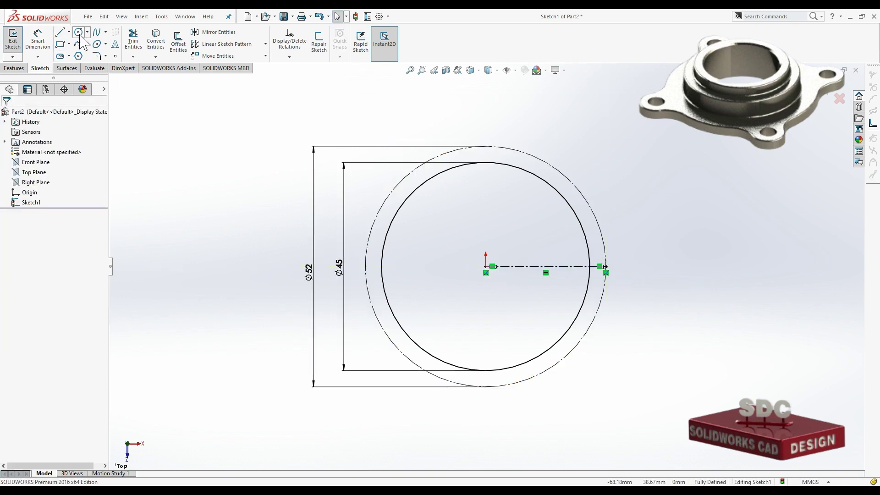
{"action": "key", "text": "Return"}
{"action": "left_click", "coordinate": [486, 266]}
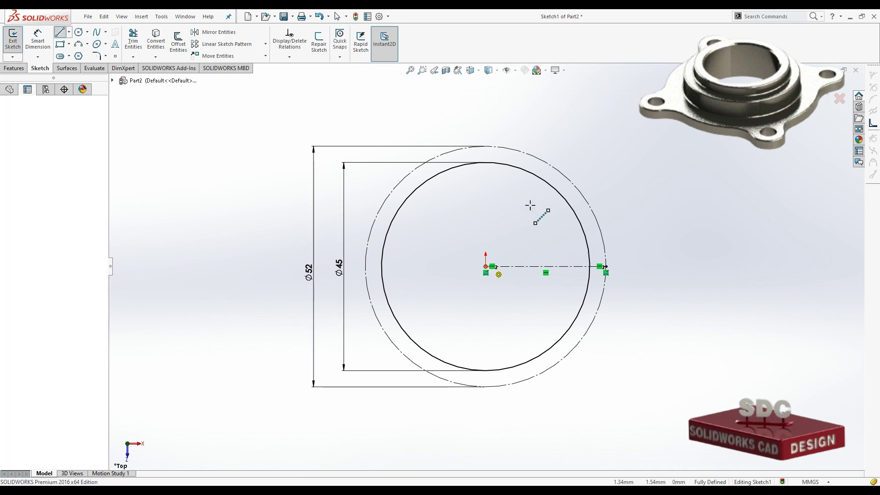
{"action": "left_click", "coordinate": [567, 177]}
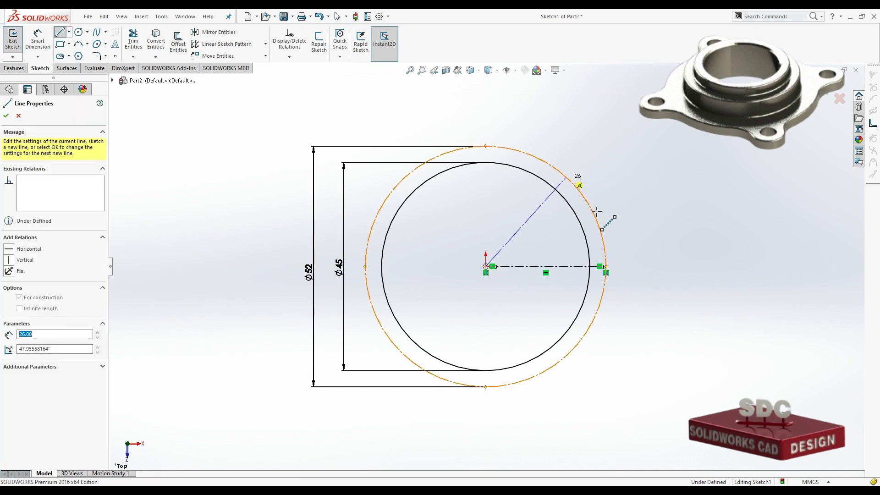
{"action": "key", "text": "Escape"}
{"action": "key", "text": "Escape"}
Dimension the angle between the two centerlines to 45°.
{"action": "left_click", "coordinate": [38, 40]}
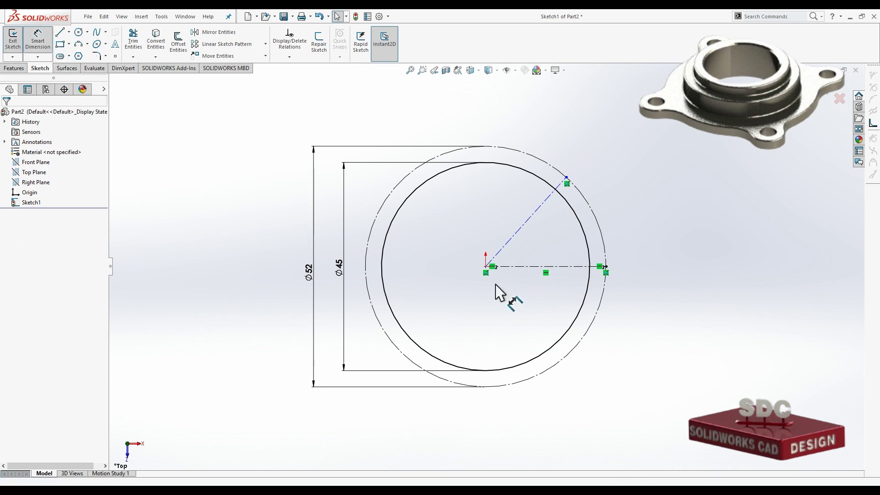
{"action": "left_click", "coordinate": [511, 266]}
{"action": "left_click", "coordinate": [501, 249]}
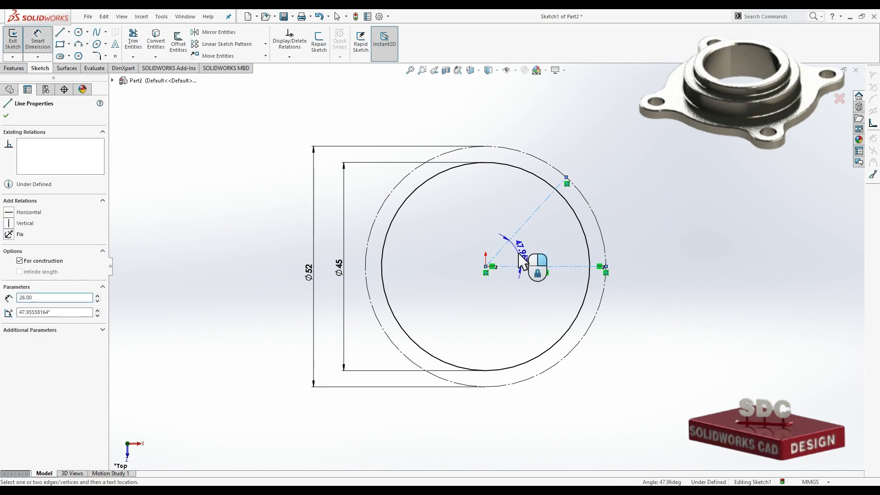
{"action": "left_click", "coordinate": [521, 256]}
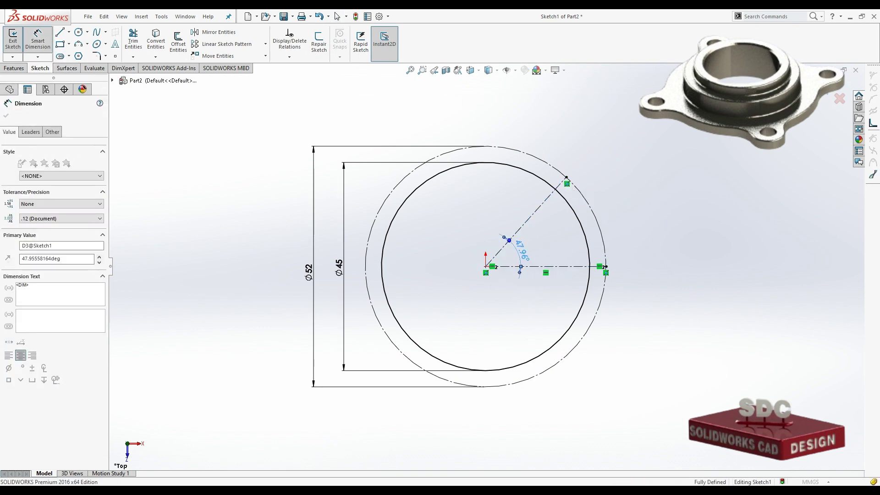
{"action": "type", "text": "45"}
{"action": "key", "text": "Return"}
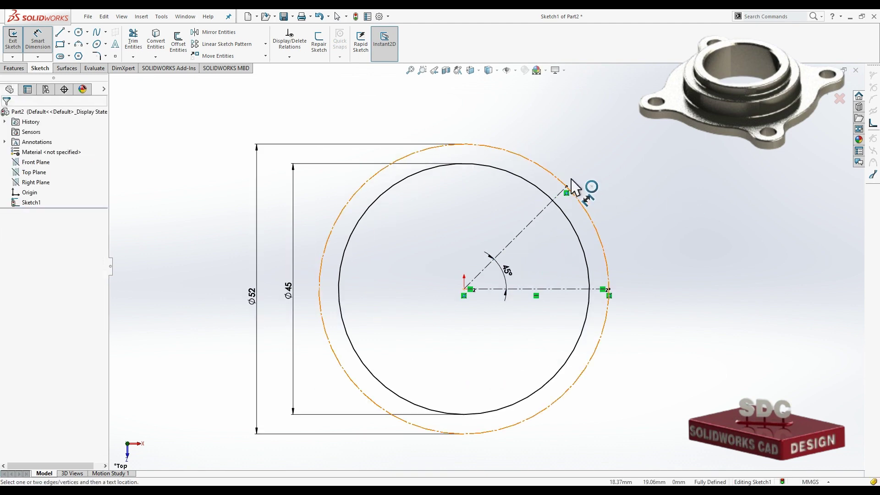
{"action": "scroll", "coordinate": [573, 186], "scroll_direction": "down", "scroll_amount": 2}
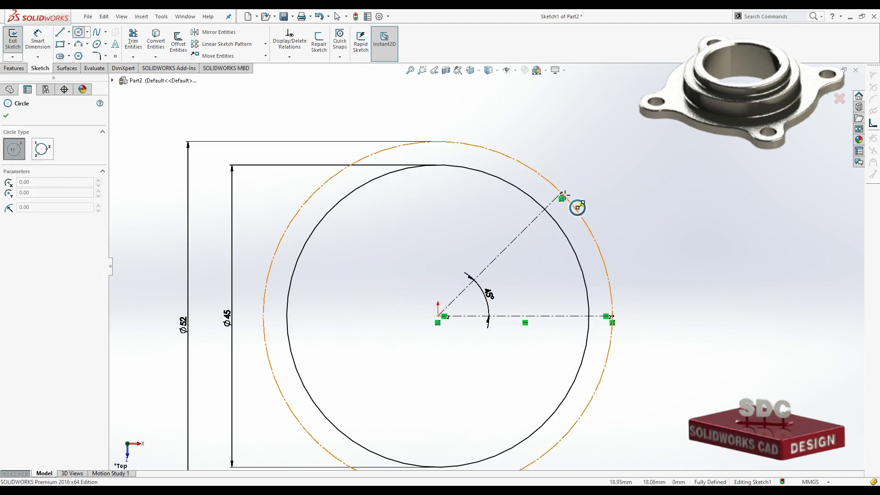
Draw two concentric circles at the diagonal centerline's end, dimensioning the small one Ø5.
{"action": "left_click", "coordinate": [562, 192]}
{"action": "left_click", "coordinate": [574, 206]}
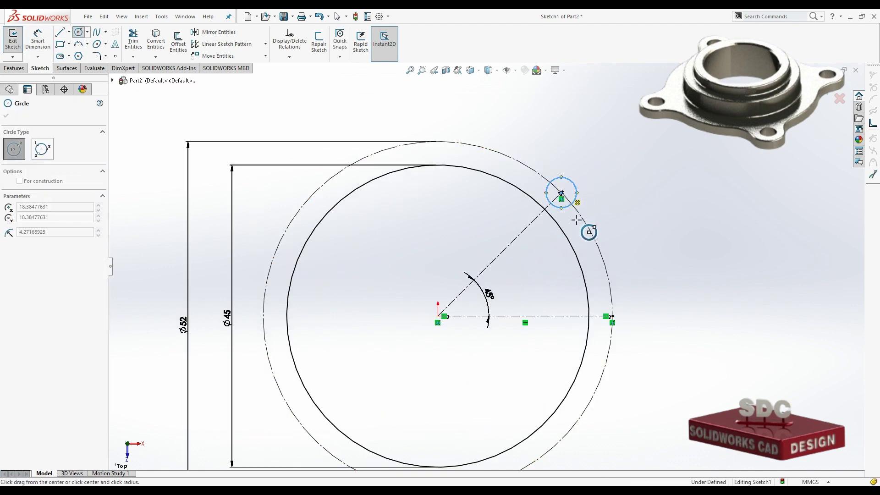
{"action": "left_click", "coordinate": [562, 193]}
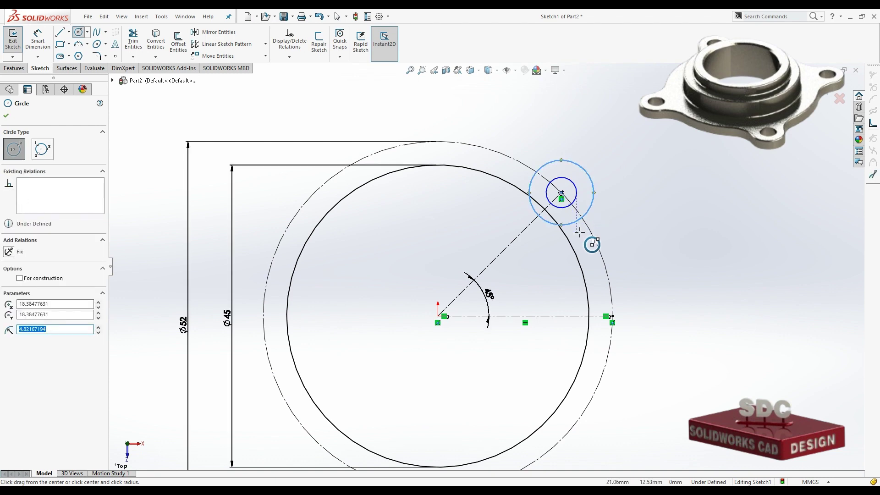
{"action": "left_click", "coordinate": [38, 41]}
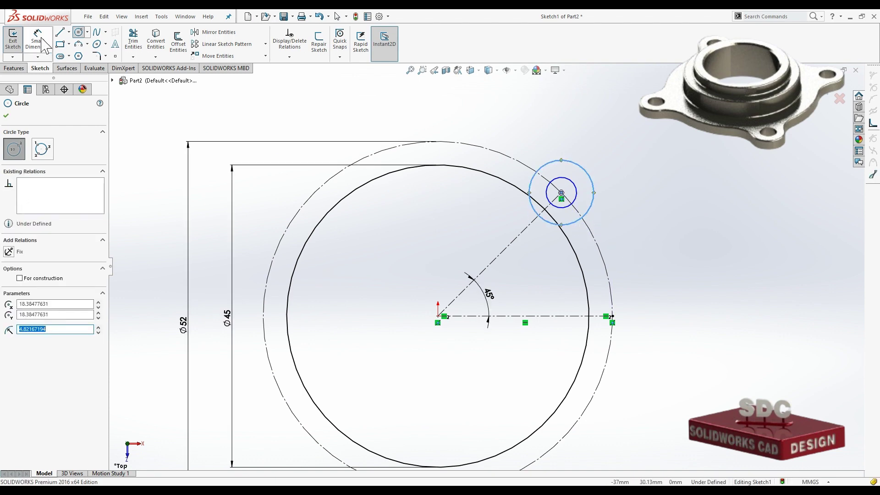
{"action": "left_click", "coordinate": [576, 193]}
{"action": "left_click", "coordinate": [618, 203]}
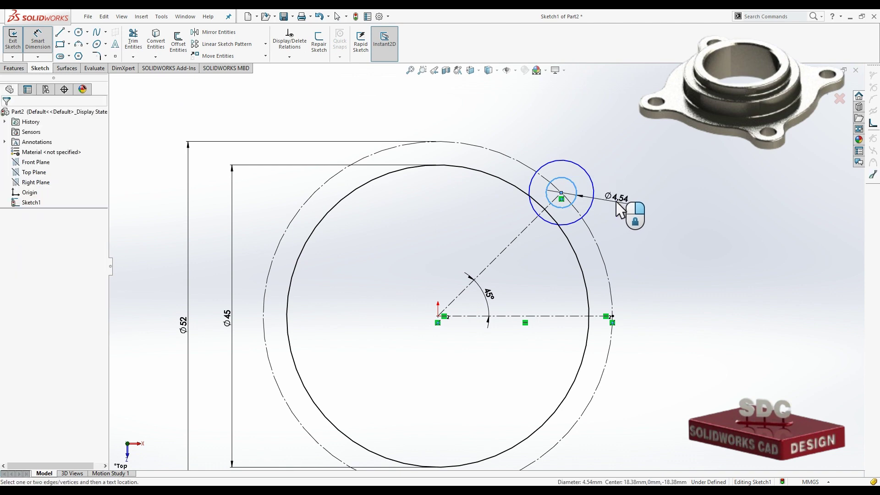
{"action": "type", "text": "5"}
{"action": "key", "text": "Return"}
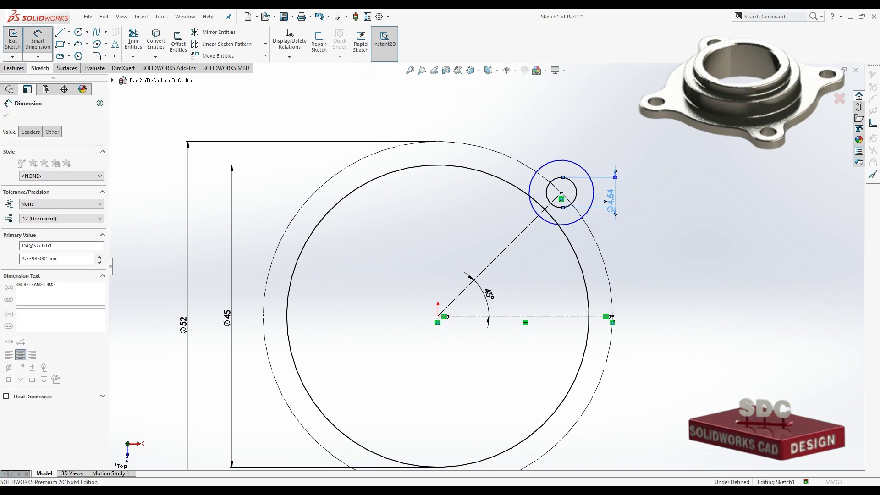
Dimension the larger lug circle to Ø10.
{"action": "left_click", "coordinate": [586, 214]}
{"action": "left_click", "coordinate": [642, 208]}
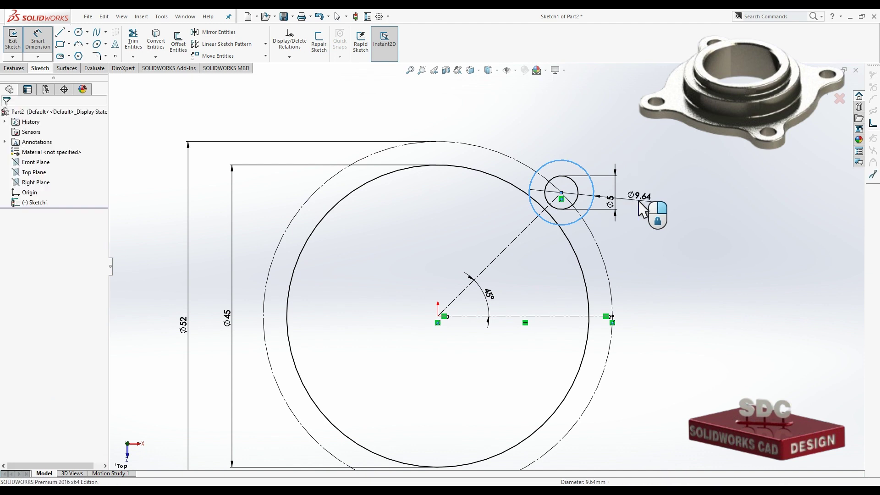
{"action": "left_click", "coordinate": [643, 209]}
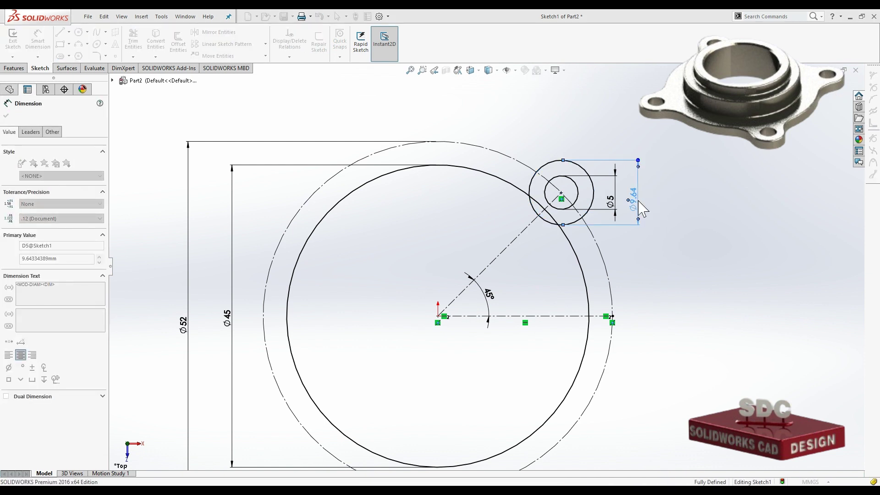
{"action": "type", "text": "10"}
{"action": "key", "text": "Return"}
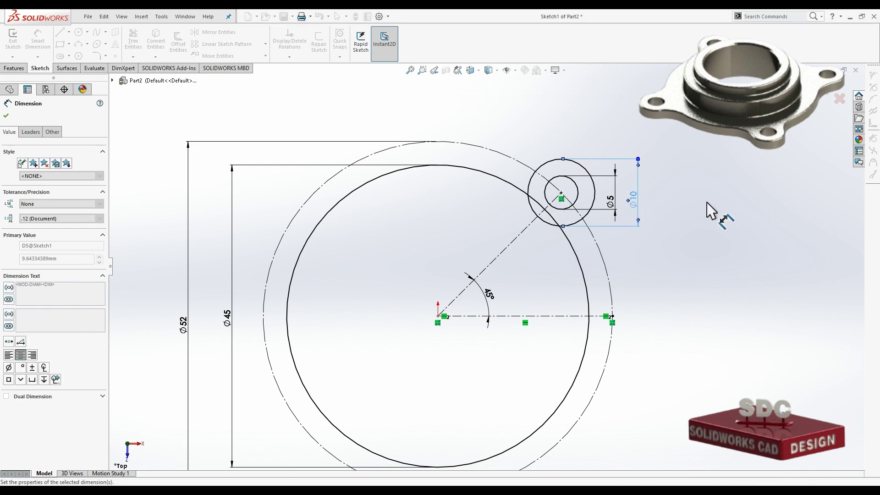
{"action": "scroll", "coordinate": [571, 167], "scroll_direction": "up", "scroll_amount": 3}
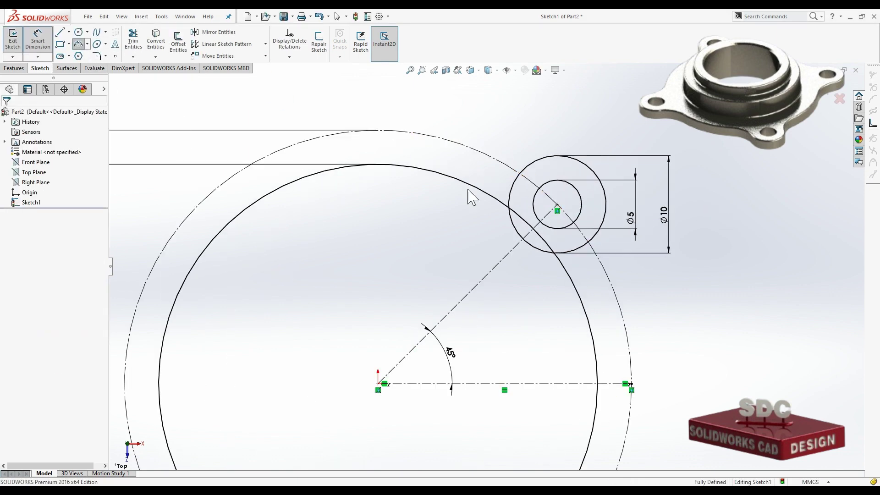
Sketch a 3-point arc between the Ø45 circle and the Ø10 lug circle.
{"action": "key", "text": "a"}
{"action": "left_click_drag", "start_coordinate": [479, 189], "coordinate": [526, 200]}
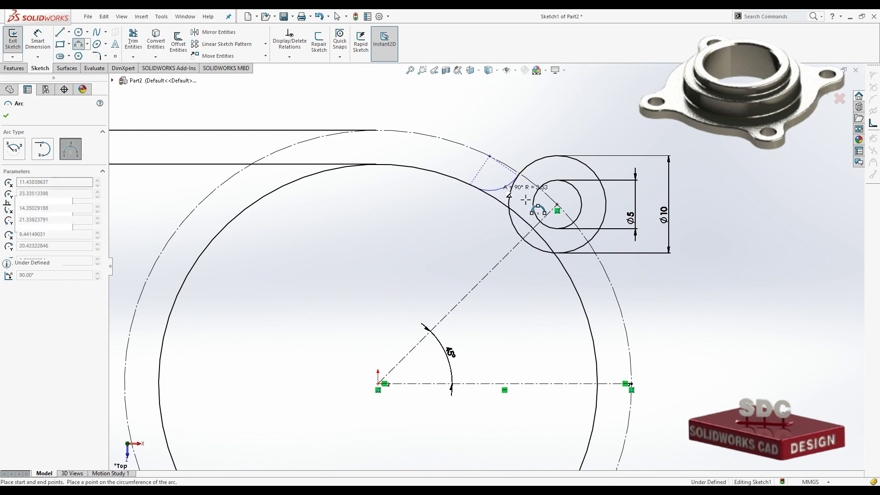
{"action": "left_click", "coordinate": [526, 199]}
{"action": "key", "text": "Escape"}
{"action": "scroll", "coordinate": [493, 202], "scroll_direction": "up", "scroll_amount": 3}
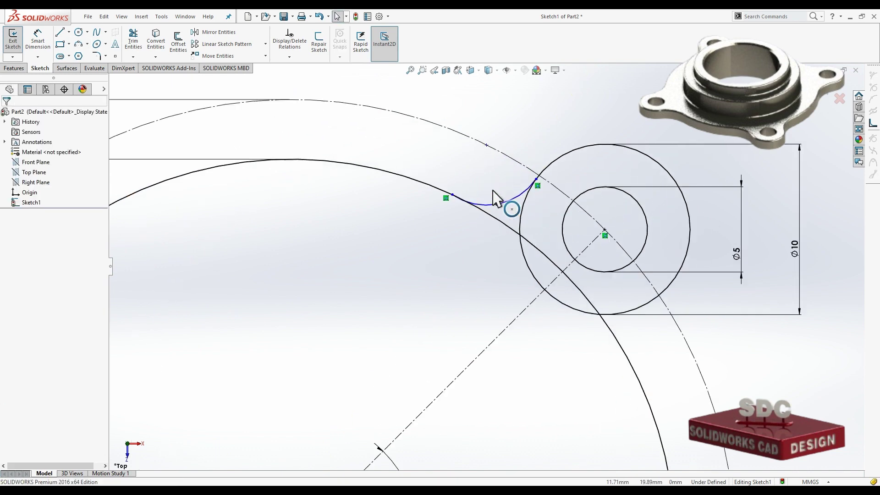
Add Tangent relations between the arc and both the lug and Ø45 circles.
{"action": "left_click", "coordinate": [518, 199]}
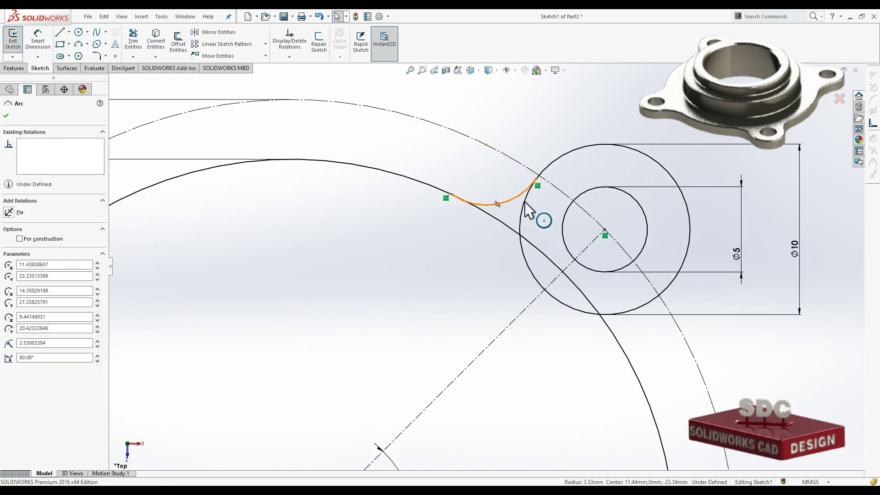
{"action": "left_click", "coordinate": [525, 203], "text": "ctrl"}
{"action": "left_click", "coordinate": [563, 169]}
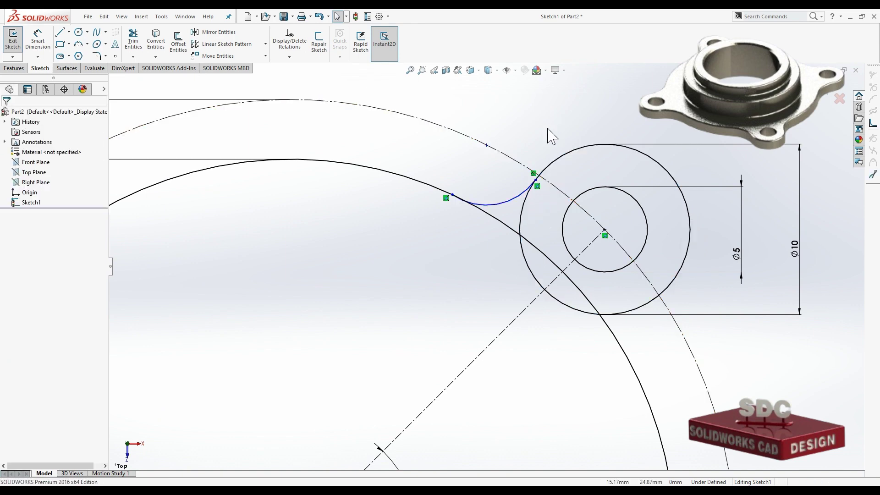
{"action": "left_click", "coordinate": [485, 212]}
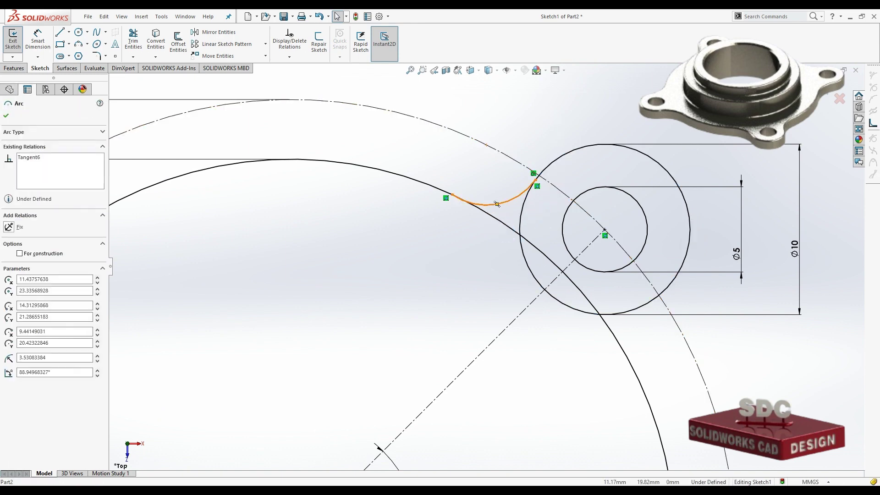
{"action": "left_click", "coordinate": [489, 214], "text": "ctrl"}
{"action": "left_click", "coordinate": [526, 183]}
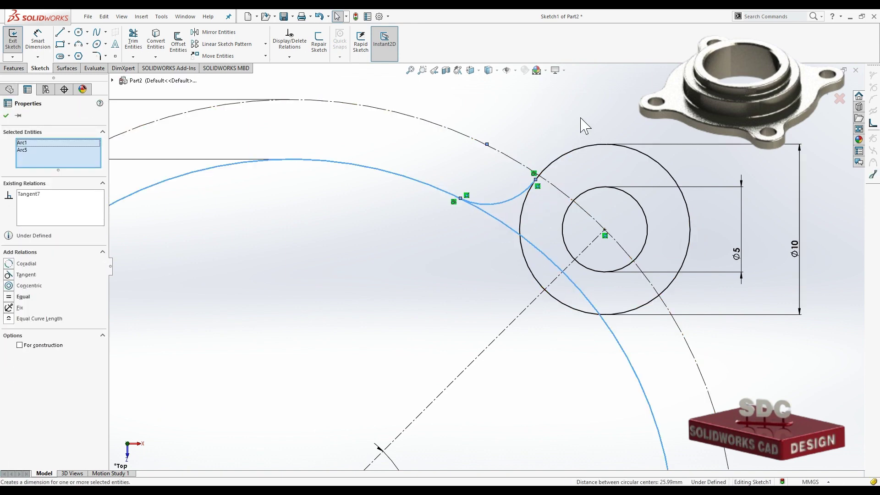
{"action": "left_click", "coordinate": [582, 122]}
Dimension the connecting arc to radius 7.
{"action": "key", "text": "d"}
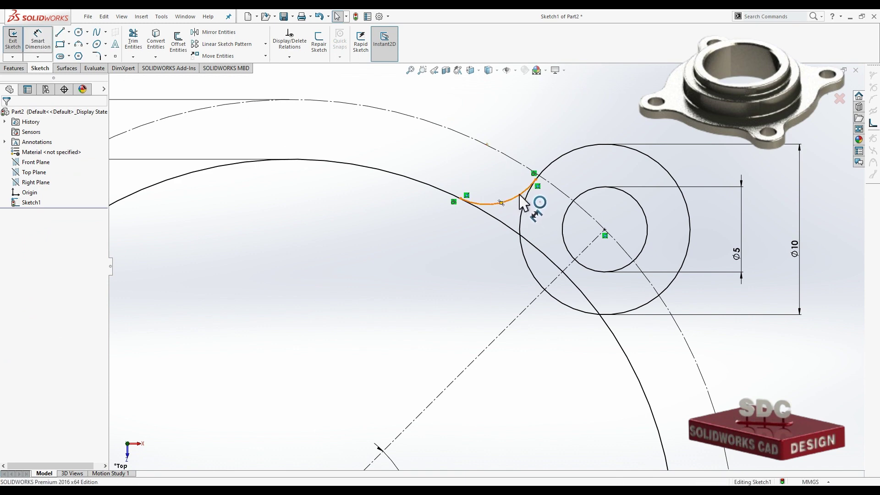
{"action": "left_click", "coordinate": [507, 200]}
{"action": "left_click", "coordinate": [503, 187]}
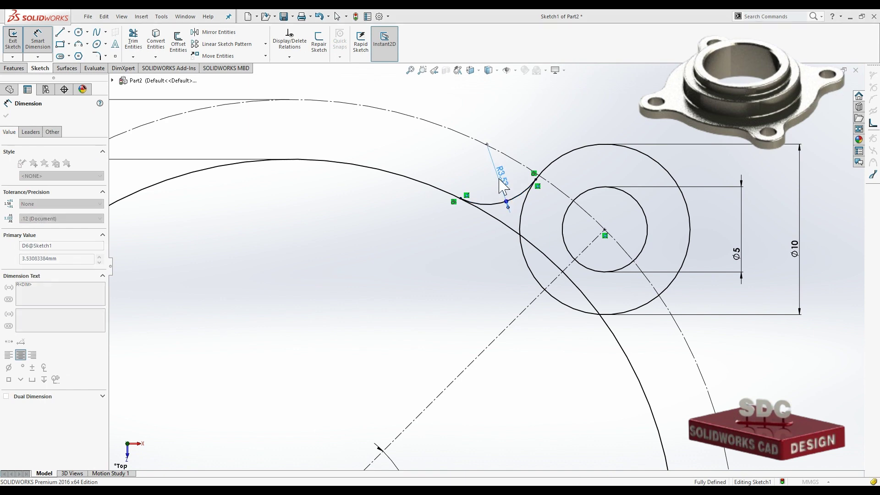
{"action": "type", "text": "7"}
{"action": "key", "text": "Return"}
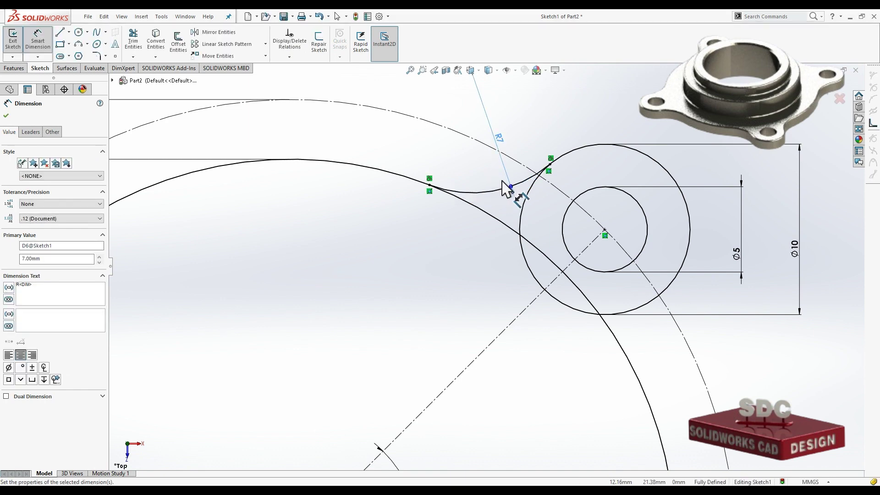
{"action": "key", "text": "Escape"}
{"action": "key", "text": "Escape"}
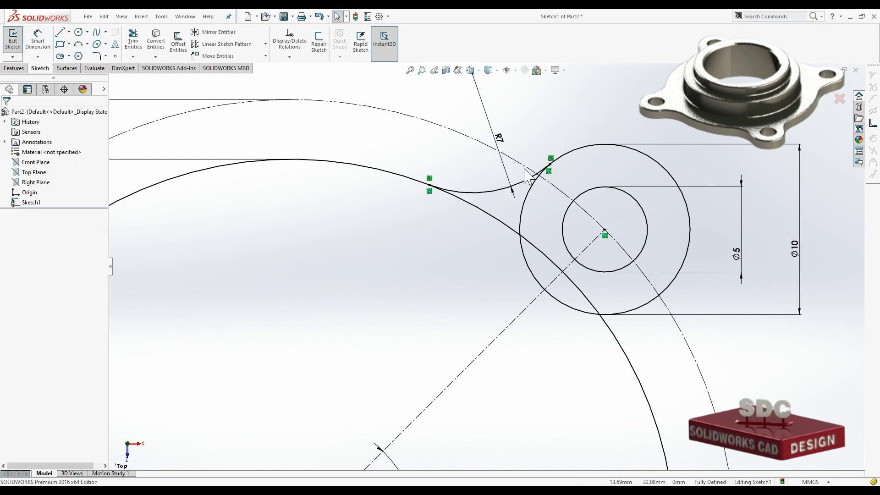
Mirror the R7 arc across the 45° centerline.
{"action": "left_click", "coordinate": [216, 32]}
{"action": "left_click", "coordinate": [77, 223]}
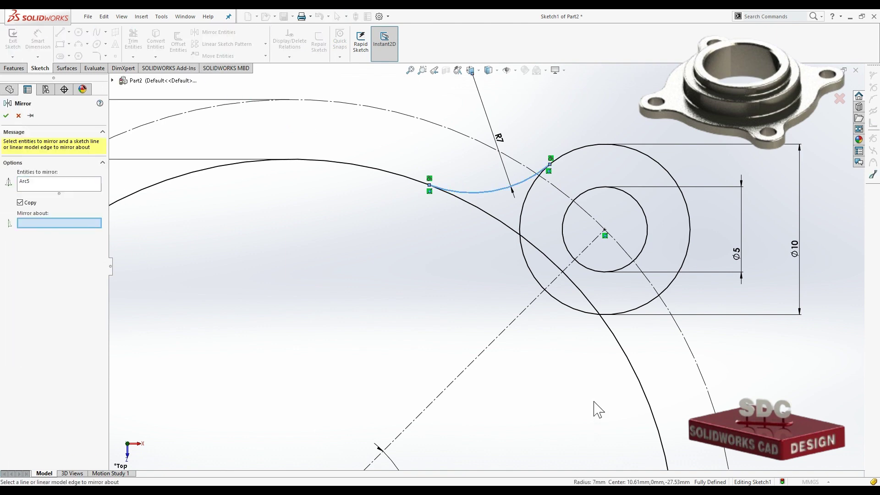
{"action": "left_click", "coordinate": [483, 354]}
{"action": "key", "text": "Return"}
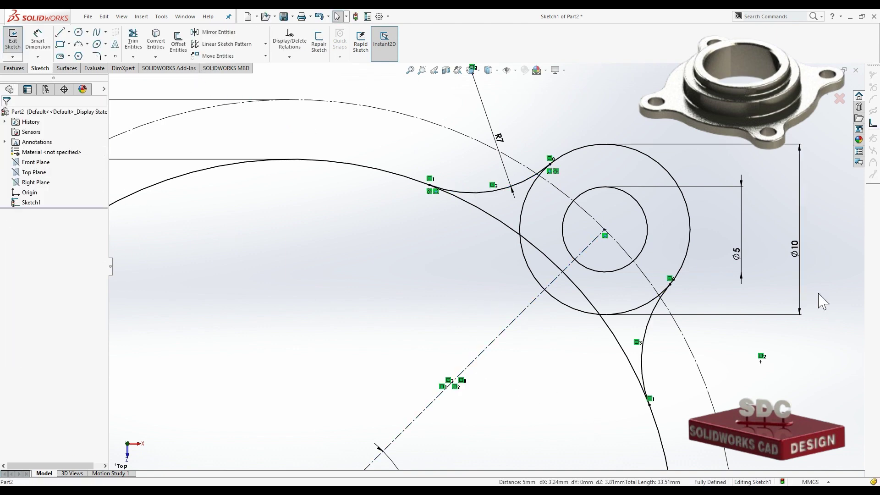
{"action": "scroll", "coordinate": [571, 289], "scroll_direction": "up", "scroll_amount": 4}
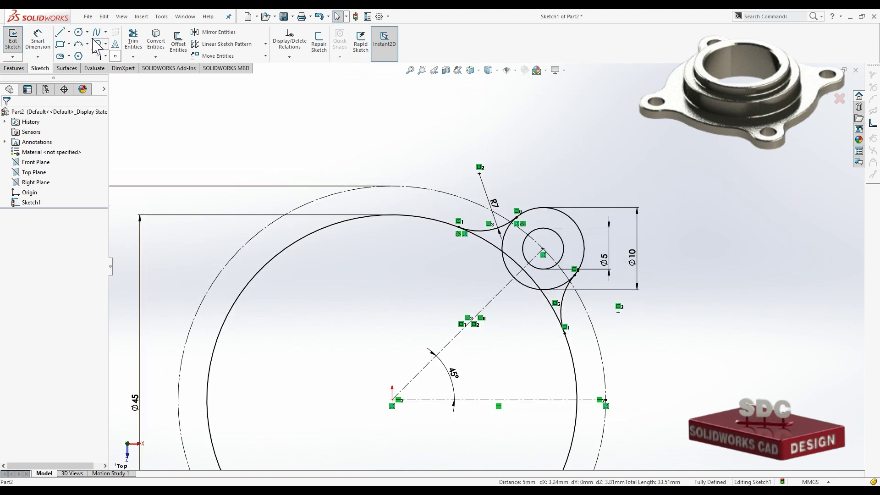
Power-trim the inner part of the lug circle and a short leftover segment.
{"action": "left_click", "coordinate": [133, 38]}
{"action": "scroll", "coordinate": [611, 263], "scroll_direction": "down", "scroll_amount": 1}
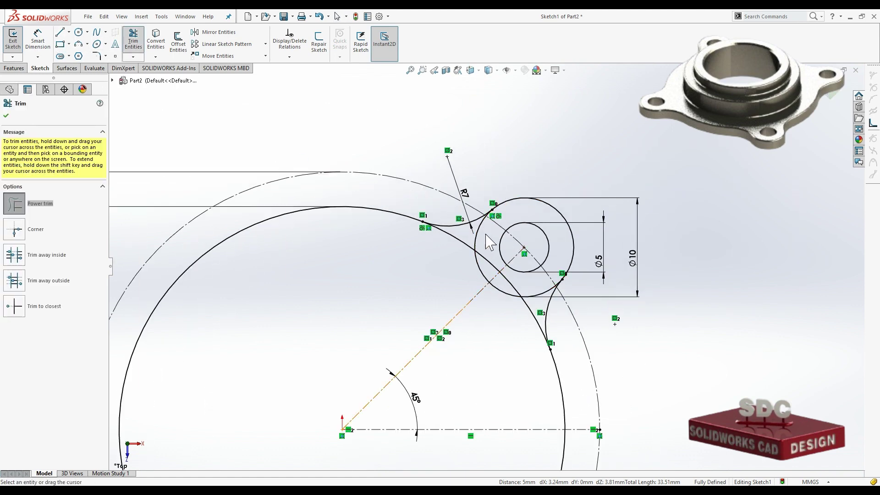
{"action": "left_click_drag", "start_coordinate": [516, 306], "coordinate": [536, 316]}
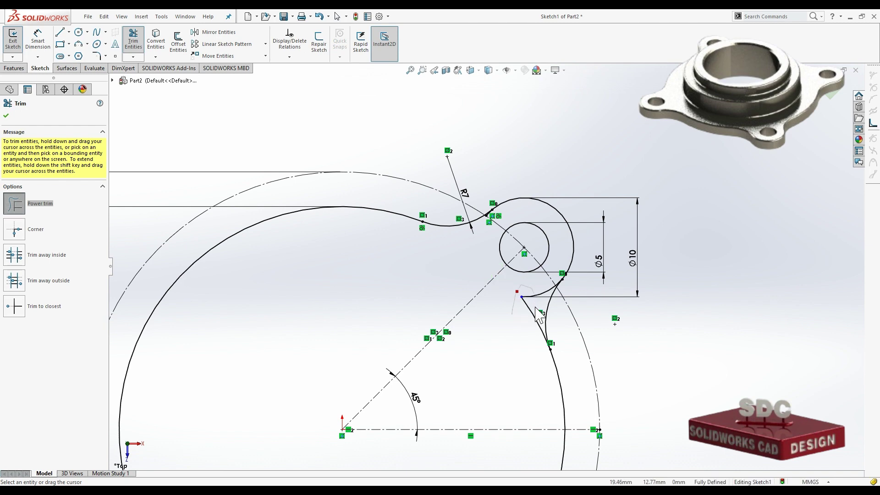
{"action": "scroll", "coordinate": [550, 293], "scroll_direction": "down", "scroll_amount": 2}
{"action": "scroll", "coordinate": [532, 266], "scroll_direction": "down", "scroll_amount": 2}
{"action": "scroll", "coordinate": [500, 236], "scroll_direction": "down", "scroll_amount": 2}
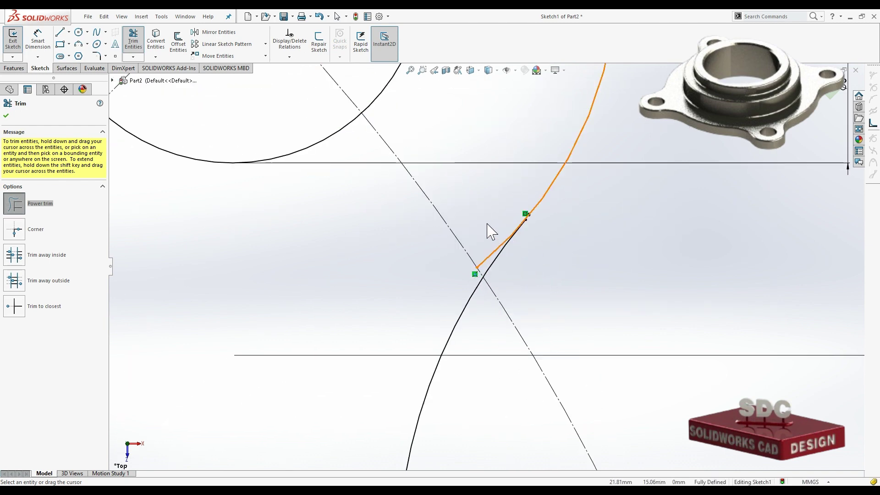
{"action": "scroll", "coordinate": [489, 230], "scroll_direction": "down", "scroll_amount": 2}
{"action": "mouse_move", "coordinate": [487, 224]}
{"action": "left_mouse_down"}
{"action": "mouse_move", "coordinate": [483, 273]}
{"action": "mouse_move", "coordinate": [476, 255]}
{"action": "left_mouse_up"}
Trim the remaining short segment at the arc junction to close the lug outline.
{"action": "scroll", "coordinate": [476, 253], "scroll_direction": "up", "scroll_amount": 2}
{"action": "scroll", "coordinate": [413, 202], "scroll_direction": "up", "scroll_amount": 2}
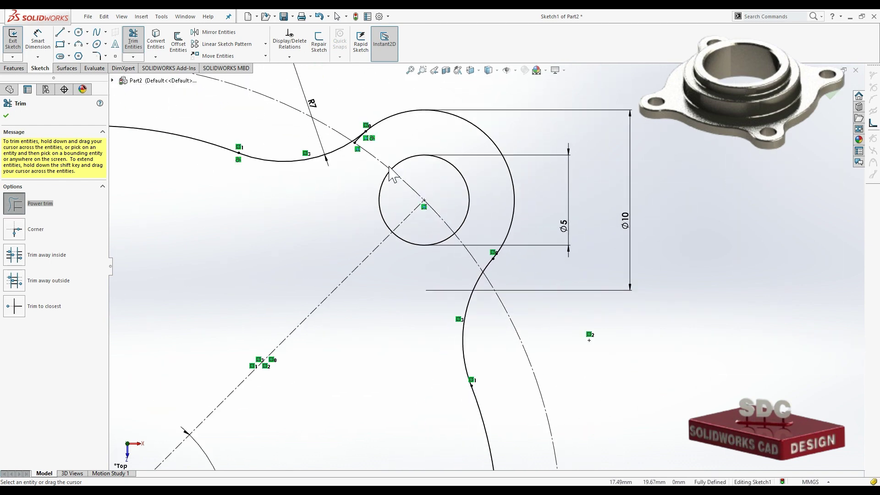
{"action": "scroll", "coordinate": [366, 151], "scroll_direction": "up", "scroll_amount": 2}
{"action": "scroll", "coordinate": [362, 147], "scroll_direction": "down", "scroll_amount": 3}
{"action": "left_click_drag", "start_coordinate": [431, 228], "coordinate": [415, 229]}
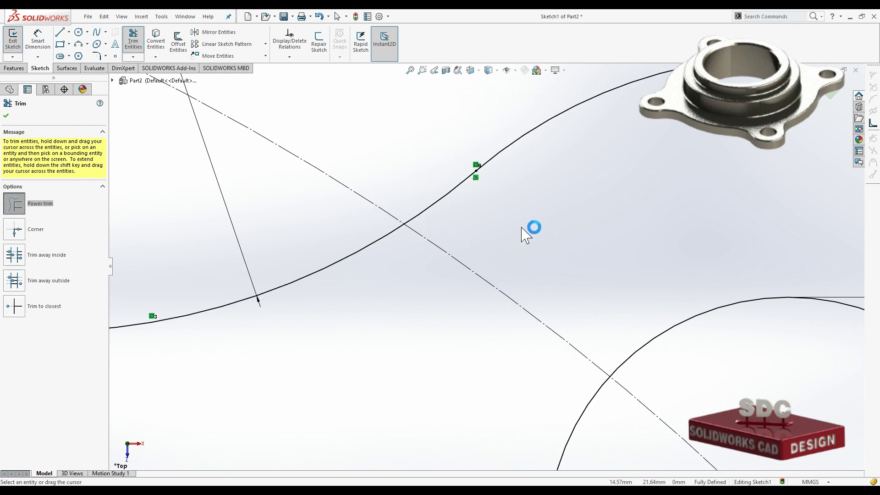
{"action": "scroll", "coordinate": [526, 231], "scroll_direction": "up", "scroll_amount": 2}
{"action": "scroll", "coordinate": [525, 236], "scroll_direction": "up", "scroll_amount": 2}
{"action": "scroll", "coordinate": [527, 235], "scroll_direction": "up", "scroll_amount": 1}
{"action": "scroll", "coordinate": [531, 301], "scroll_direction": "up", "scroll_amount": 2}
{"action": "key", "text": "Escape"}
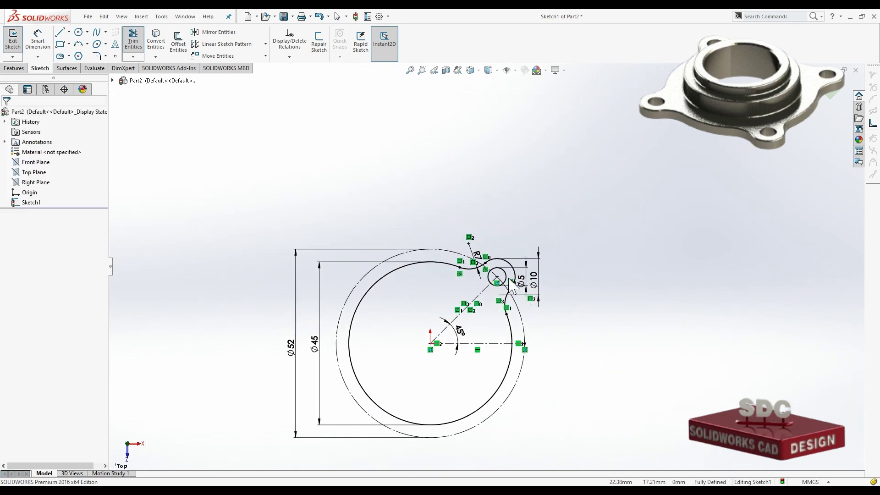
{"action": "scroll", "coordinate": [473, 277], "scroll_direction": "down", "scroll_amount": 2}
{"action": "scroll", "coordinate": [472, 278], "scroll_direction": "down", "scroll_amount": 3}
Circular-pattern the lug arcs and Ø5 hole four times around the origin.
{"action": "left_click", "coordinate": [461, 275]}
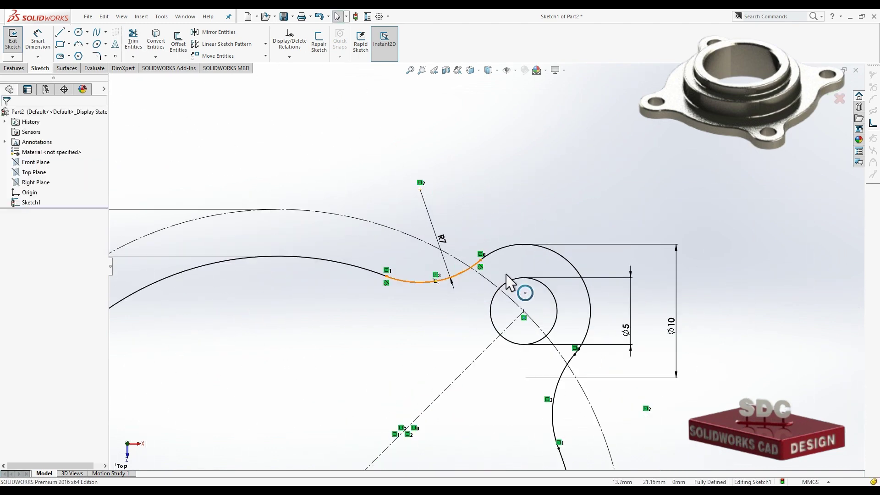
{"action": "left_click", "coordinate": [496, 251]}
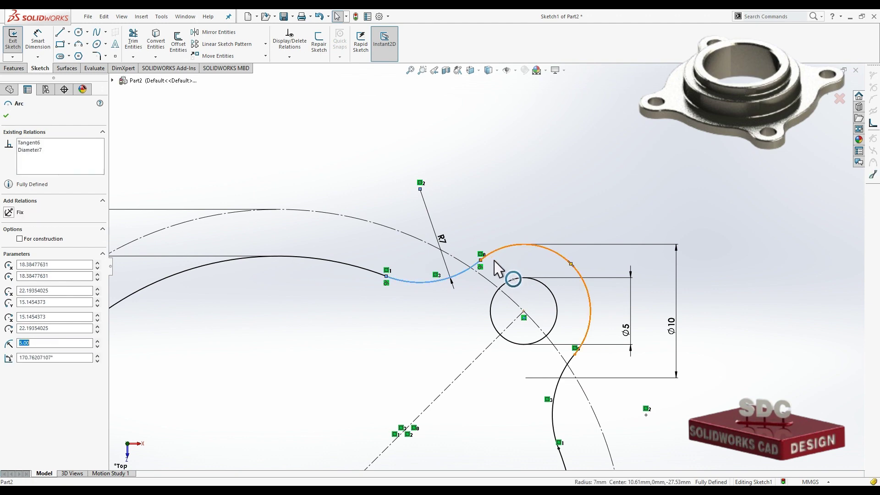
{"action": "left_click", "coordinate": [567, 379], "text": "ctrl"}
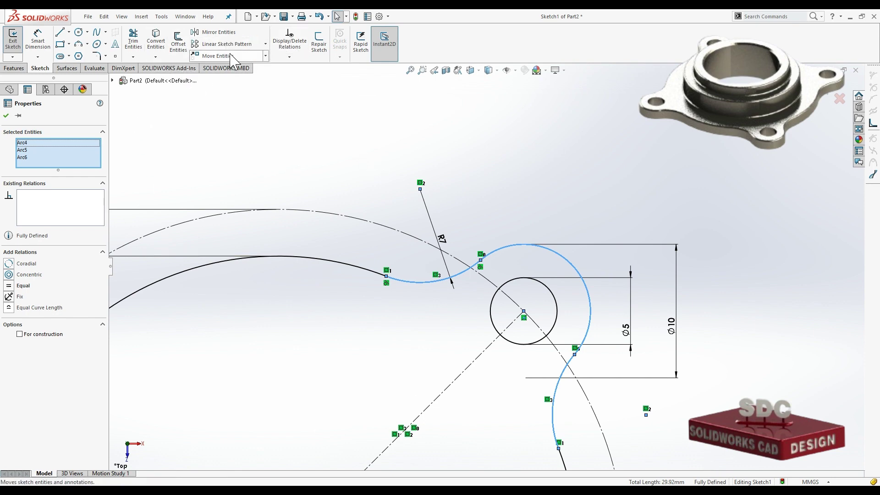
{"action": "left_click", "coordinate": [265, 44]}
{"action": "left_click", "coordinate": [229, 64]}
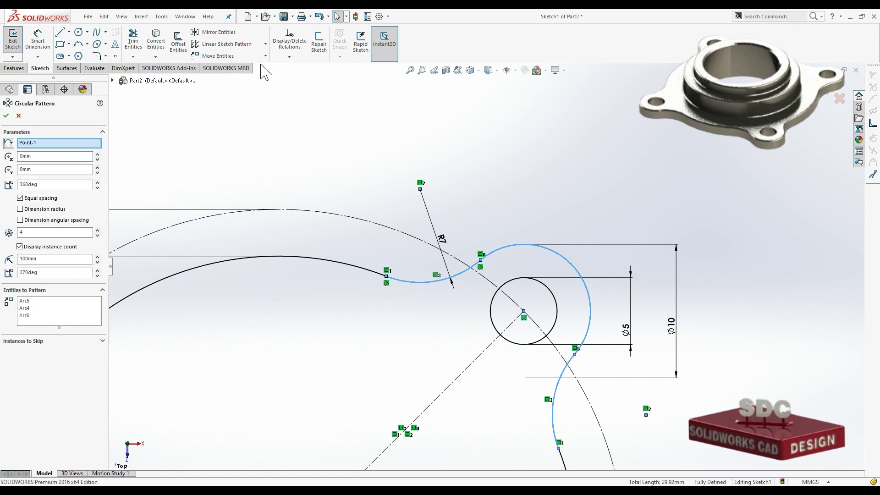
{"action": "scroll", "coordinate": [305, 308], "scroll_direction": "up", "scroll_amount": 3}
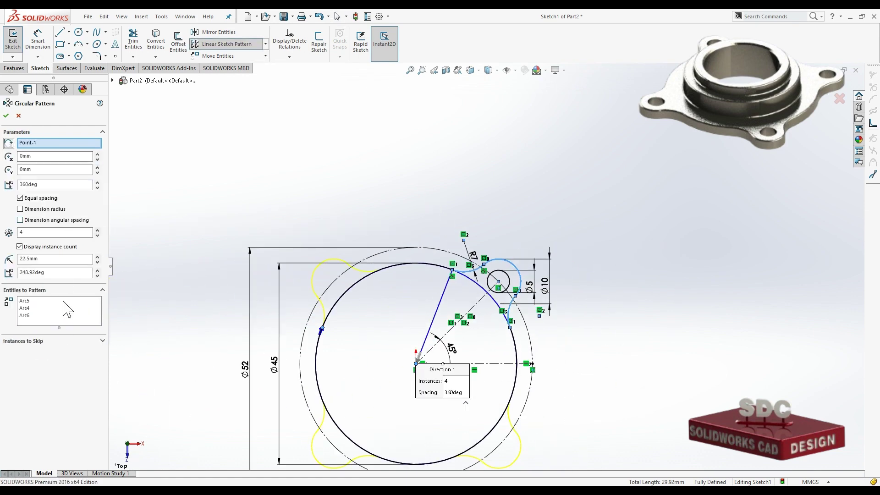
{"action": "left_click", "coordinate": [63, 315]}
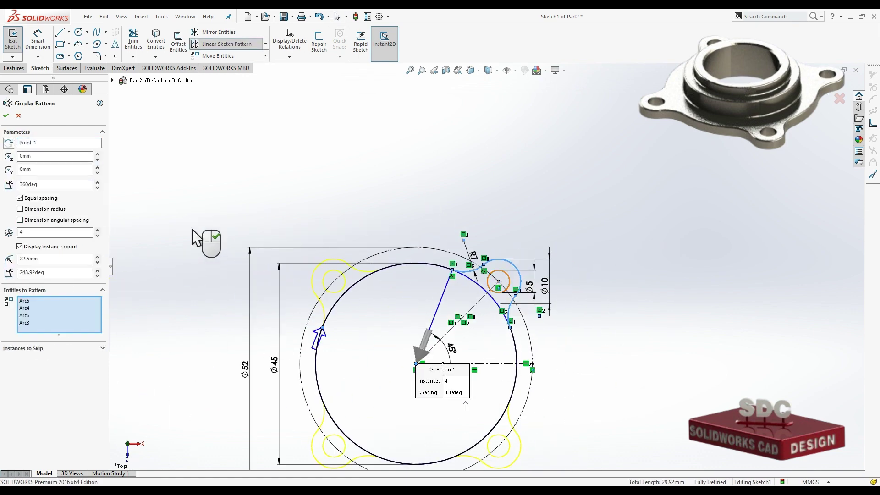
{"action": "left_click", "coordinate": [6, 115]}
{"action": "scroll", "coordinate": [436, 304], "scroll_direction": "down", "scroll_amount": 3}
{"action": "scroll", "coordinate": [435, 303], "scroll_direction": "down", "scroll_amount": 4}
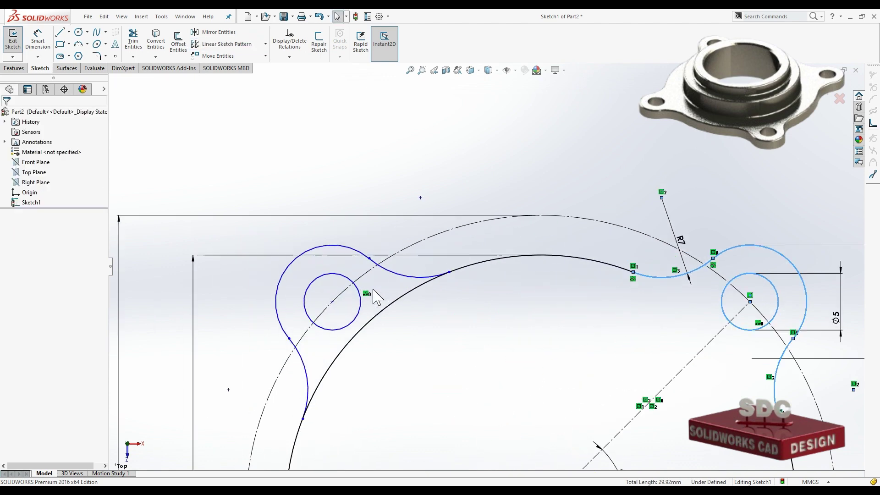
Make the lug arcs tangent to the large arcs at the junctions.
{"action": "left_click", "coordinate": [434, 273]}
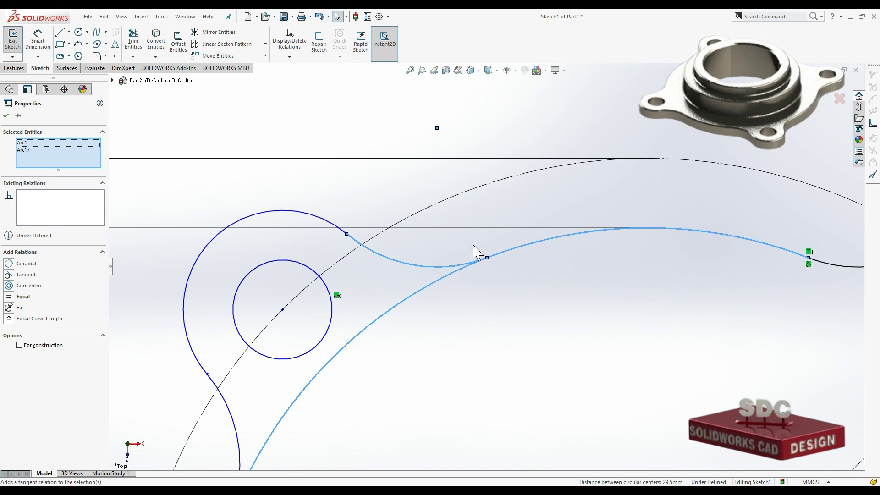
{"action": "key", "text": "Escape"}
{"action": "scroll", "coordinate": [495, 347], "scroll_direction": "up", "scroll_amount": 2}
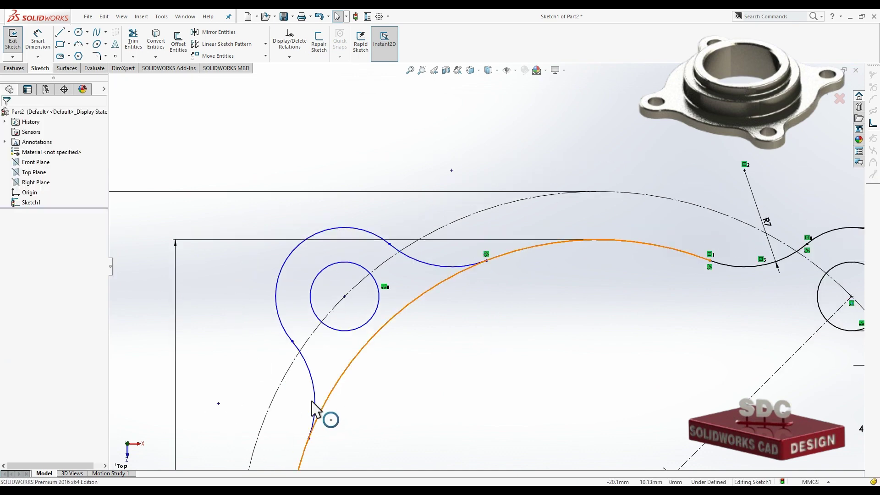
{"action": "left_click", "coordinate": [312, 408]}
{"action": "left_click", "coordinate": [315, 408]}
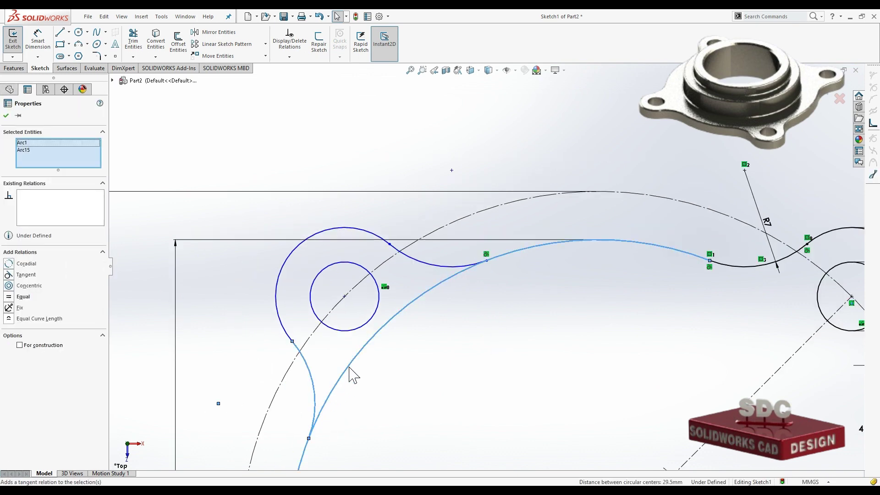
Trim the leftover large-arc segments to leave one smooth plate outline.
{"action": "left_click", "coordinate": [140, 51]}
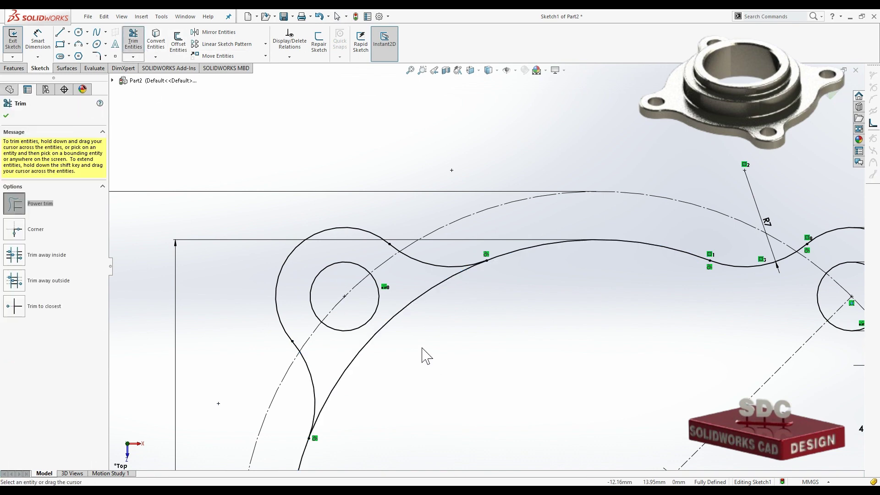
{"action": "scroll", "coordinate": [415, 321], "scroll_direction": "up", "scroll_amount": 2}
{"action": "scroll", "coordinate": [526, 419], "scroll_direction": "up", "scroll_amount": 2}
{"action": "scroll", "coordinate": [485, 379], "scroll_direction": "down", "scroll_amount": 5}
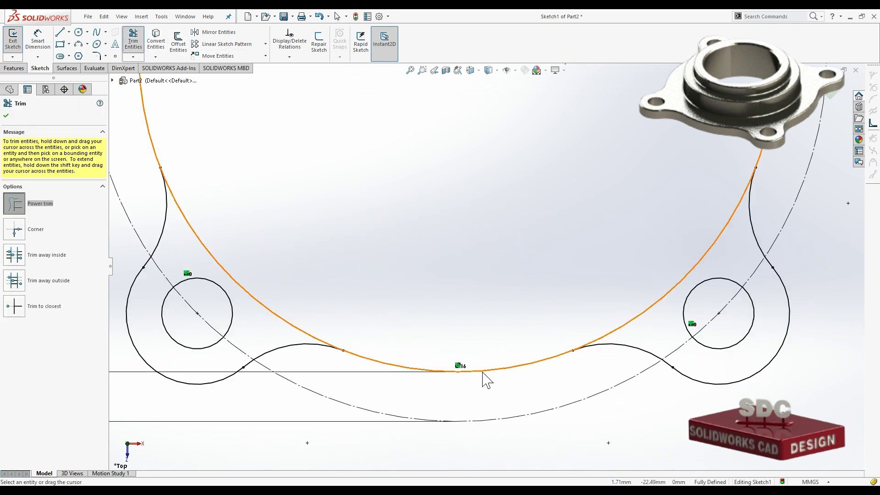
{"action": "left_click", "coordinate": [305, 330]}
{"action": "left_click", "coordinate": [639, 321]}
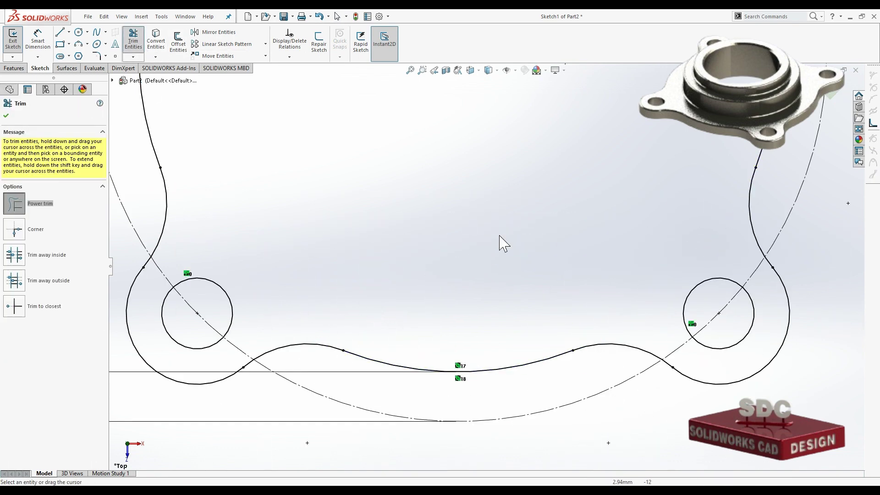
{"action": "scroll", "coordinate": [502, 244], "scroll_direction": "up", "scroll_amount": 2}
{"action": "left_click", "coordinate": [6, 115]}
{"action": "left_click", "coordinate": [15, 68]}
Extrude the outline as Boss-Extrude1 and set its Blind depth to 3 mm.
{"action": "left_click", "coordinate": [21, 46]}
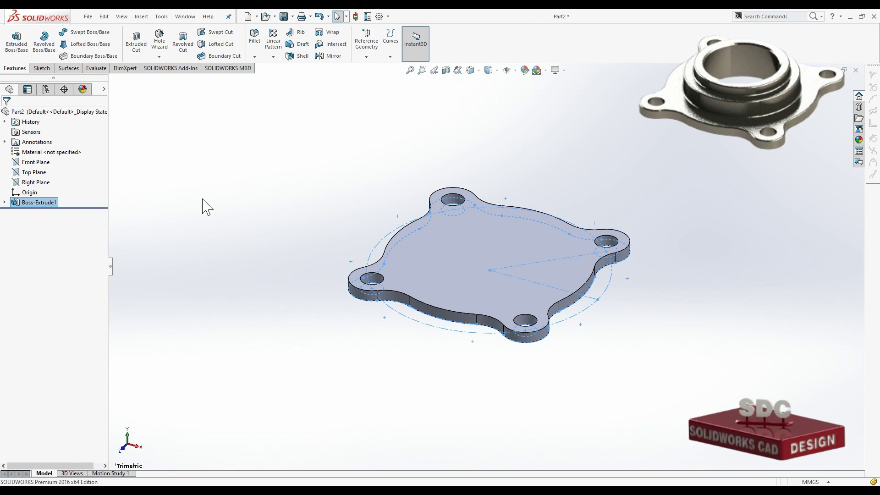
{"action": "left_click", "coordinate": [39, 203]}
{"action": "left_click", "coordinate": [40, 173]}
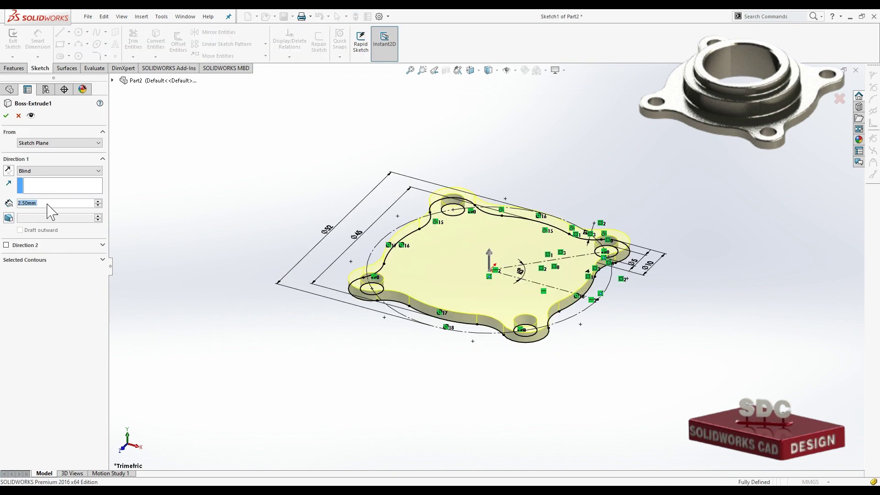
{"action": "type", "text": "3"}
{"action": "key", "text": "Return"}
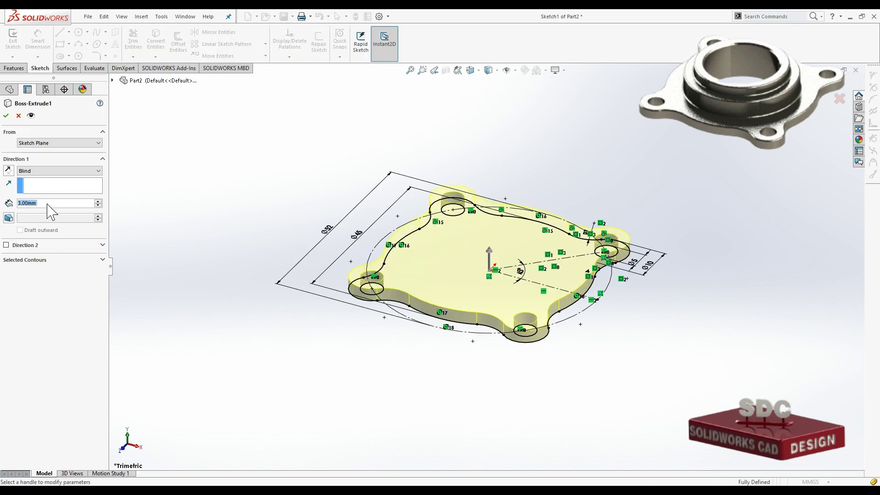
{"action": "left_click", "coordinate": [6, 116]}
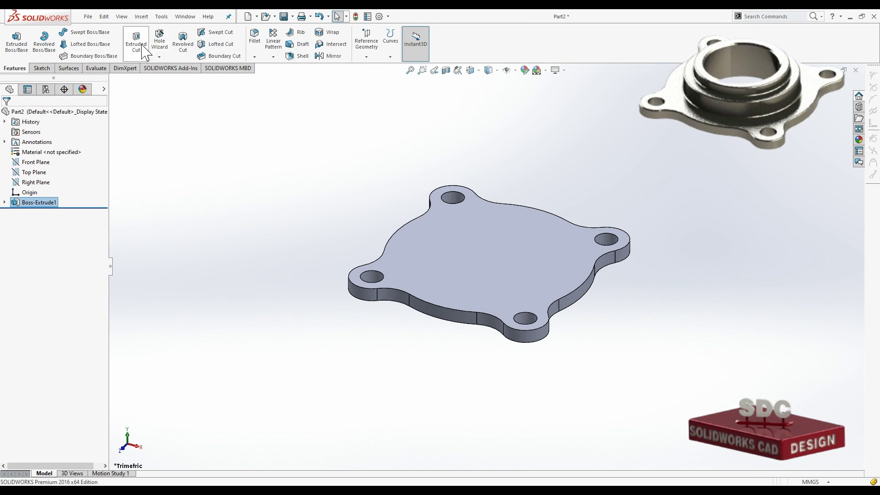
Sketch a circle at the origin on the plate's top face and dimension it Ø34 mm.
{"action": "left_click", "coordinate": [510, 241]}
{"action": "left_click", "coordinate": [546, 213]}
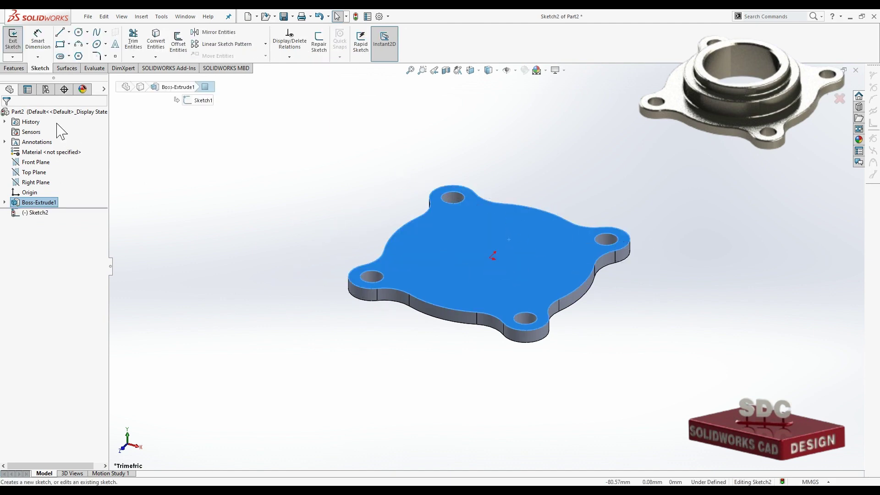
{"action": "left_click", "coordinate": [80, 35]}
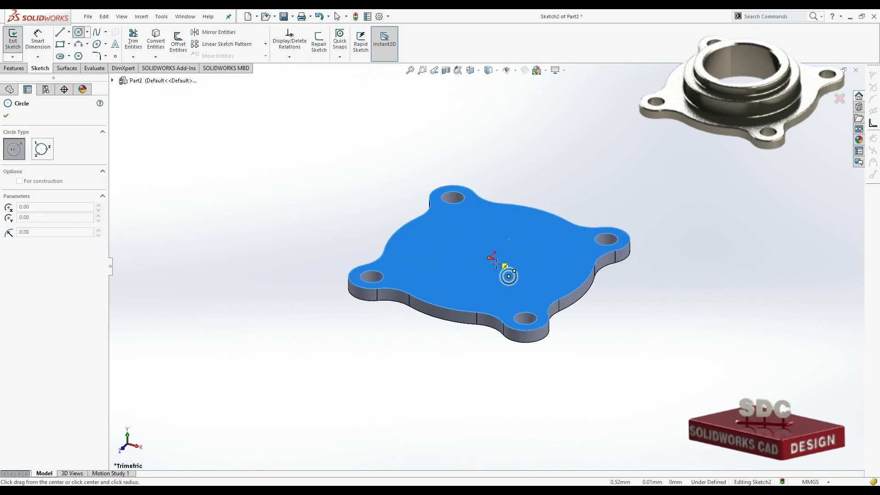
{"action": "left_click", "coordinate": [489, 258]}
{"action": "left_click", "coordinate": [550, 275]}
{"action": "left_click", "coordinate": [38, 44]}
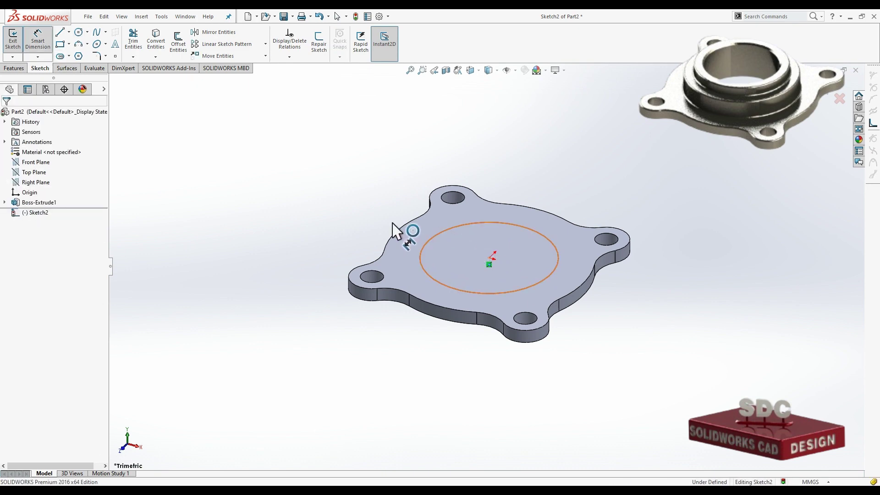
{"action": "left_click", "coordinate": [420, 250]}
{"action": "left_click", "coordinate": [371, 219]}
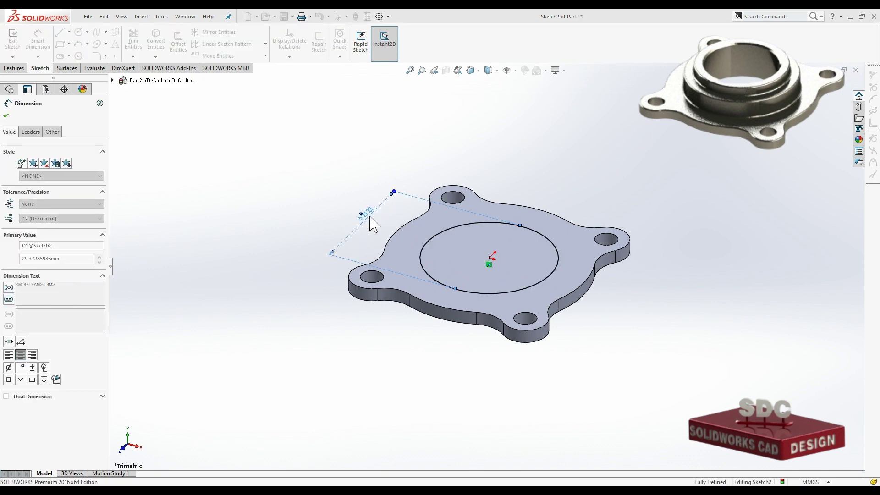
{"action": "type", "text": "34"}
{"action": "key", "text": "Return"}
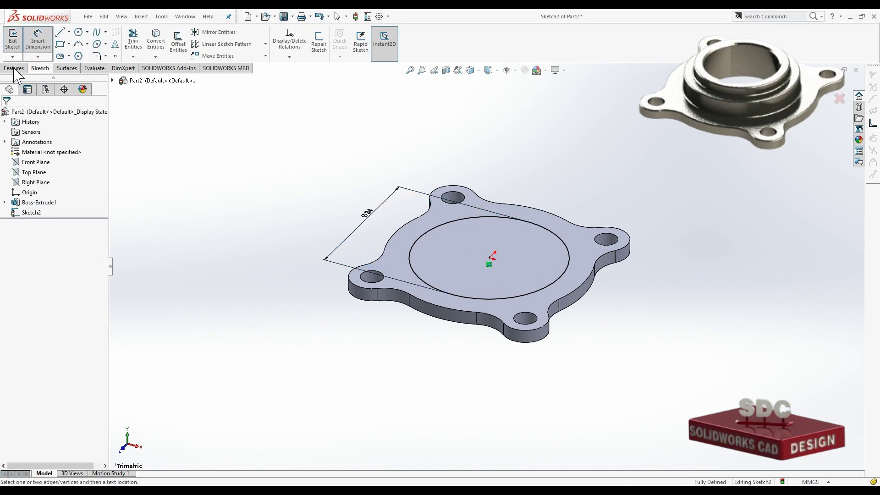
{"action": "left_click", "coordinate": [13, 68]}
Extrude the Ø34 circle into a 3.5 mm boss.
{"action": "left_click", "coordinate": [18, 49]}
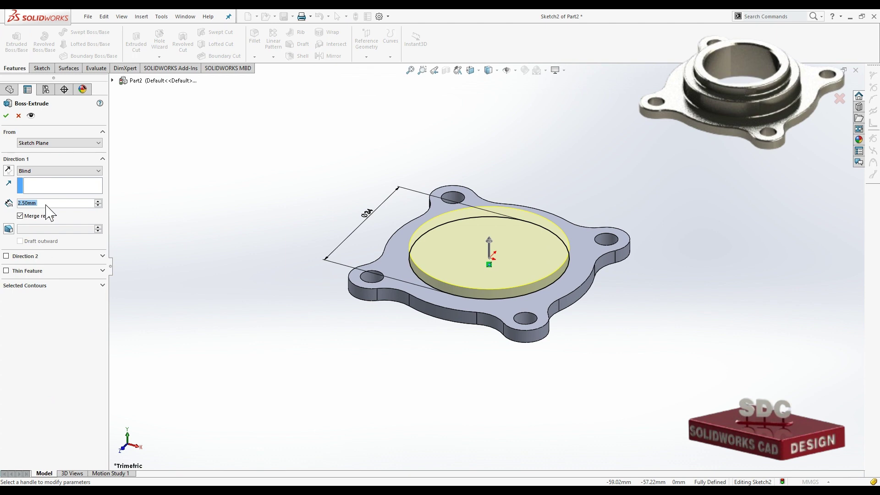
{"action": "type", "text": "3.5"}
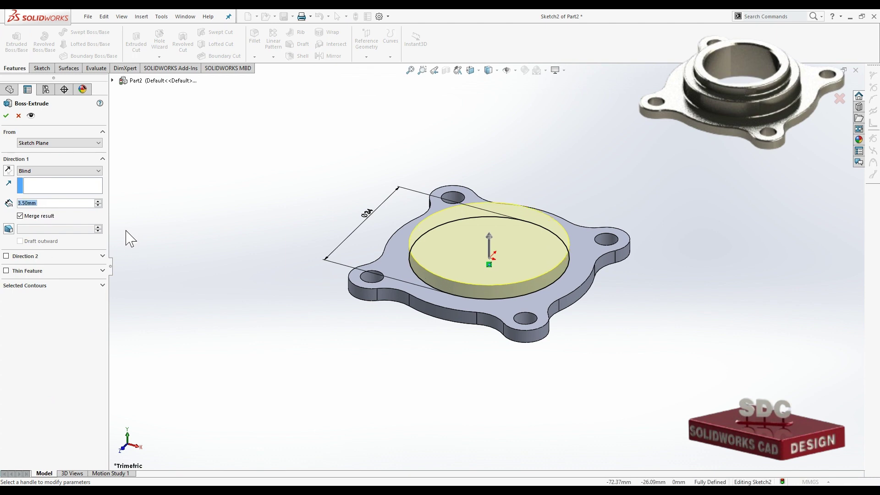
{"action": "left_click", "coordinate": [6, 116]}
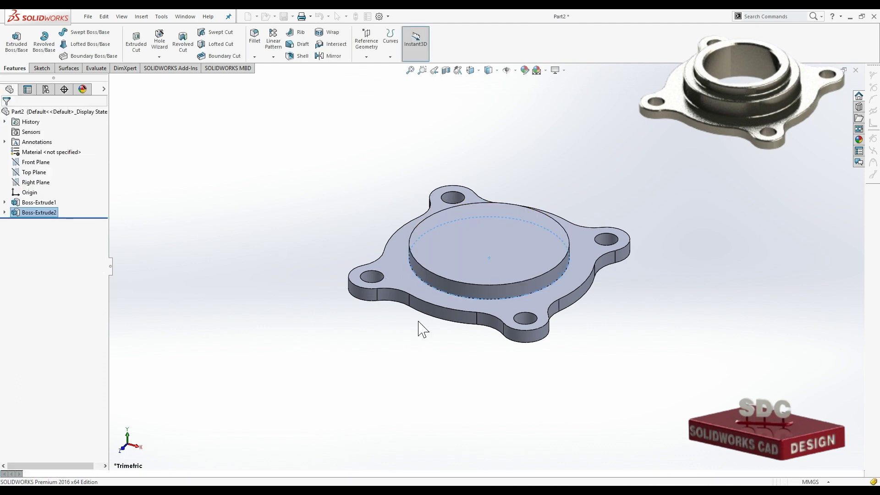
Edit Boss-Extrude2 to change the boss height to 5.5 mm.
{"action": "left_click", "coordinate": [514, 260]}
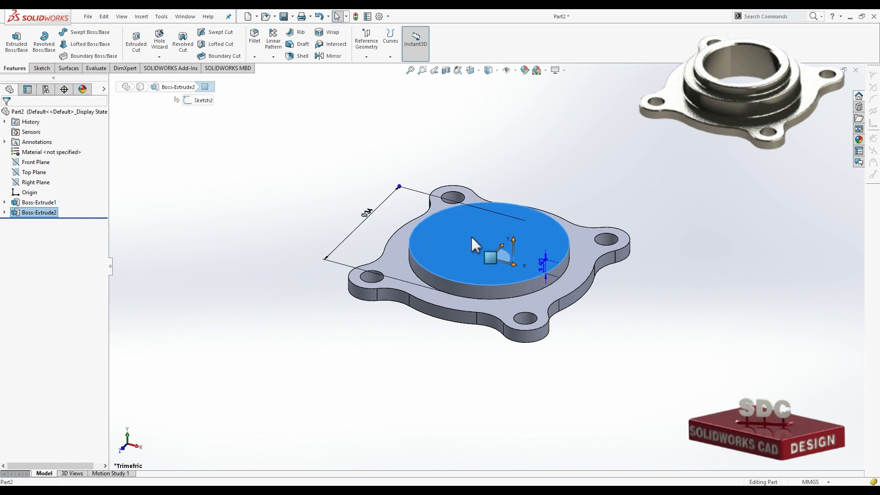
{"action": "double_click", "coordinate": [475, 217]}
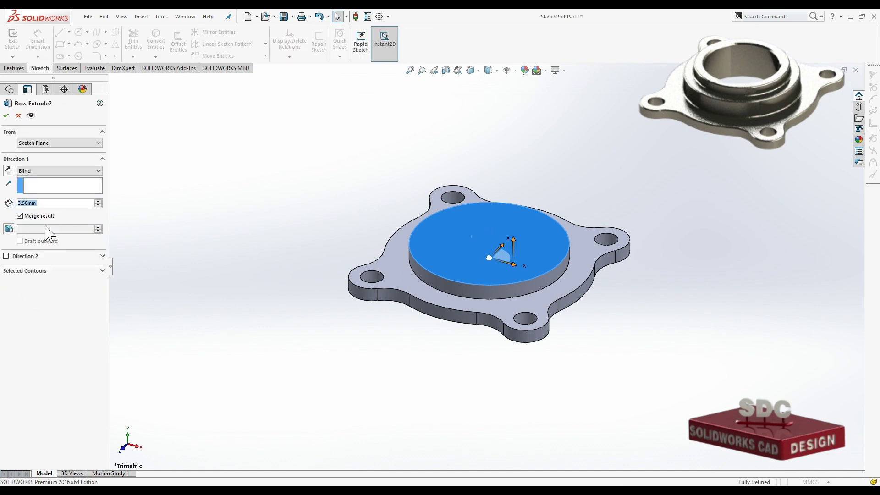
{"action": "double_click", "coordinate": [44, 203]}
{"action": "type", "text": "5.5"}
{"action": "key", "text": "Return"}
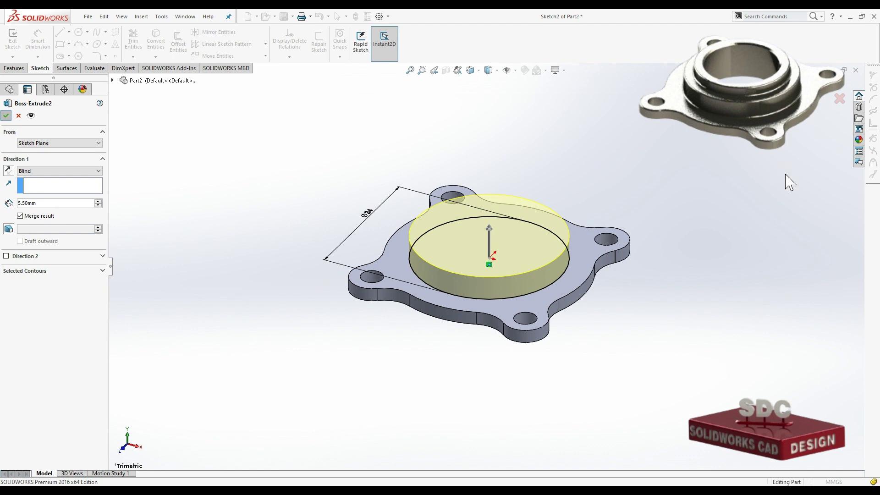
{"action": "key", "text": "Return"}
{"action": "left_click", "coordinate": [530, 210]}
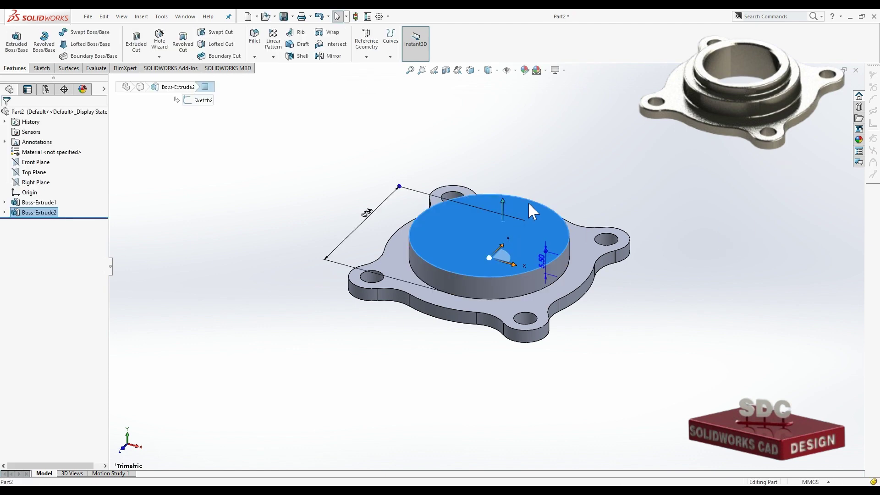
Sketch a Ø28 mm circle at the origin on the boss top.
{"action": "left_click", "coordinate": [78, 33]}
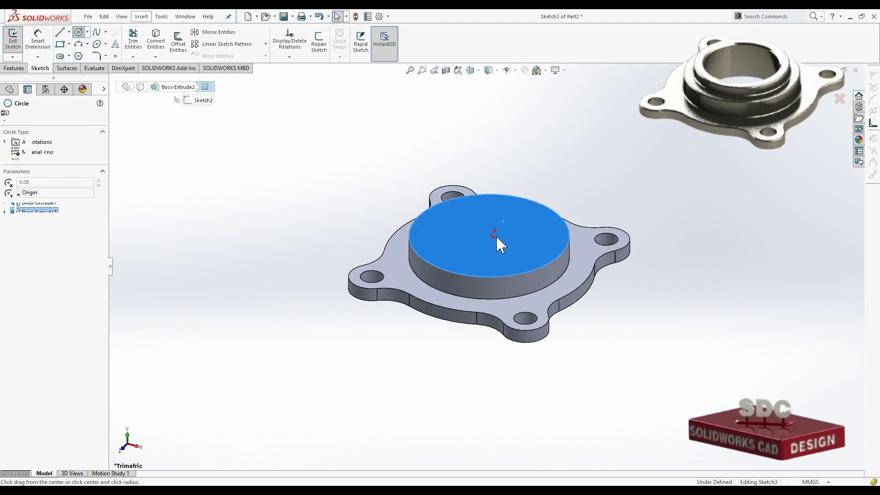
{"action": "left_click", "coordinate": [491, 235]}
{"action": "left_click", "coordinate": [535, 275]}
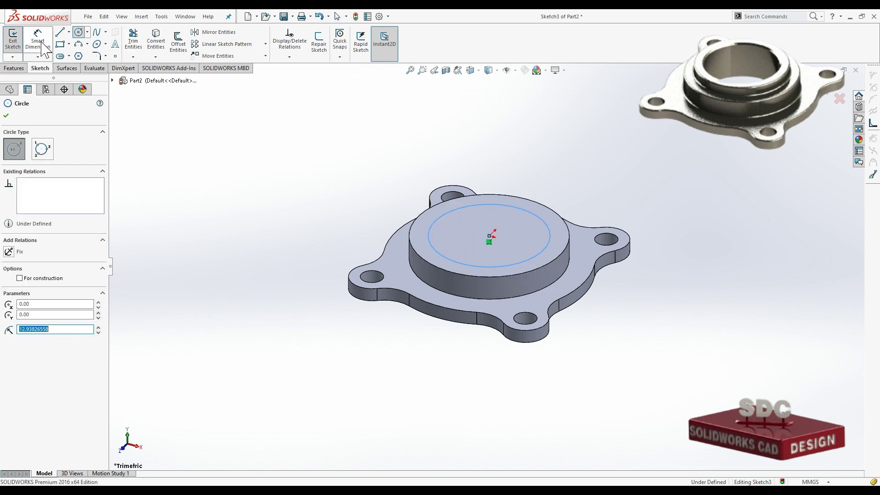
{"action": "left_click", "coordinate": [38, 40]}
{"action": "left_click", "coordinate": [548, 235]}
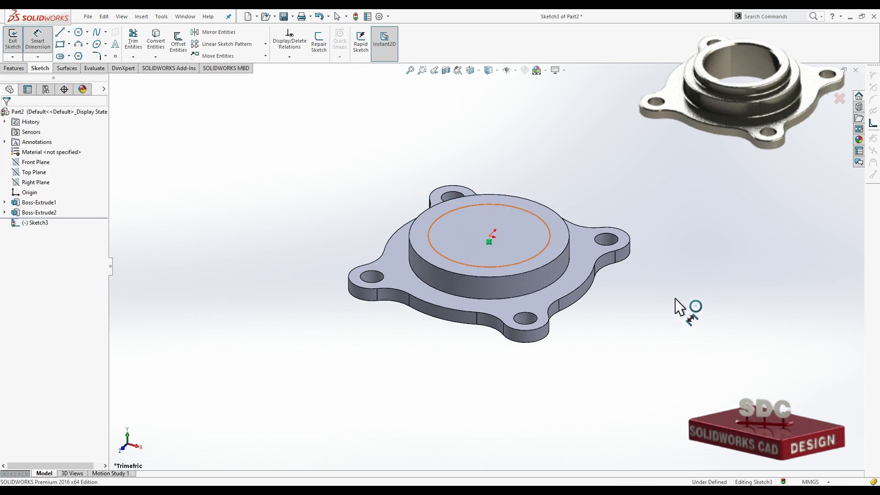
{"action": "left_click", "coordinate": [644, 296]}
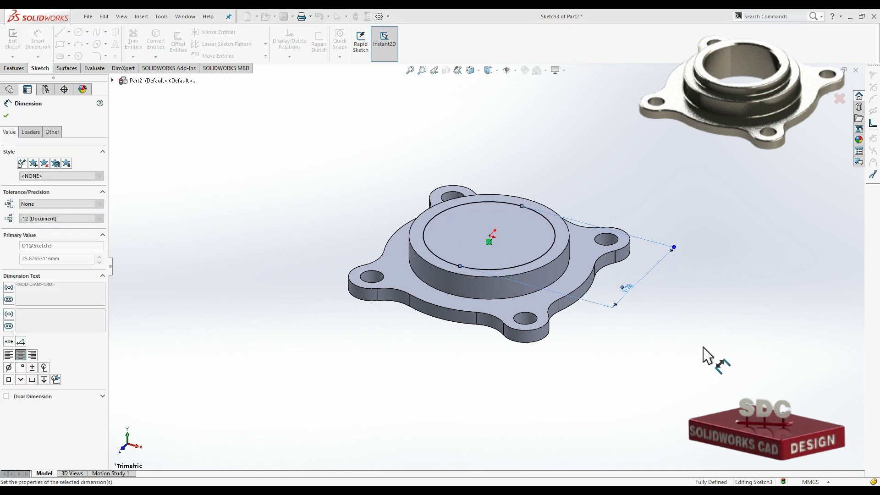
{"action": "left_click", "coordinate": [6, 115]}
Extrude the Ø28 circle 3 mm blind as a second boss.
{"action": "left_click", "coordinate": [14, 68]}
{"action": "left_click", "coordinate": [17, 40]}
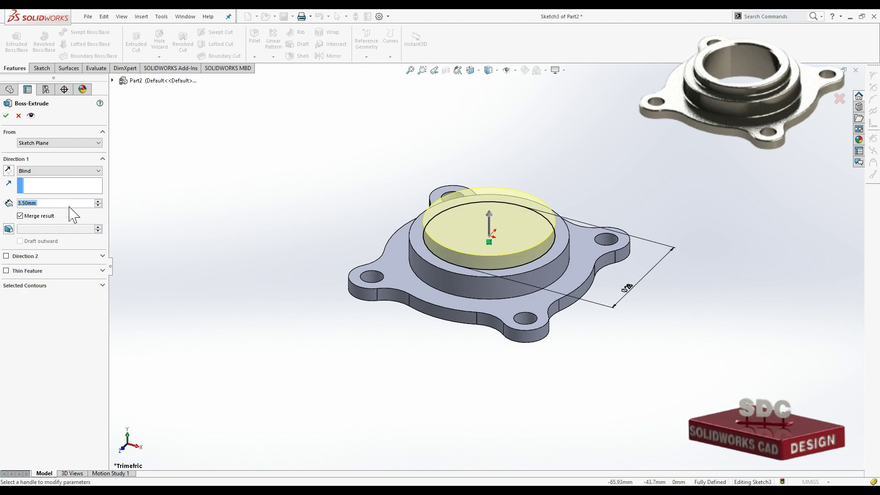
{"action": "type", "text": "3"}
{"action": "key", "text": "Return"}
{"action": "left_click", "coordinate": [6, 115]}
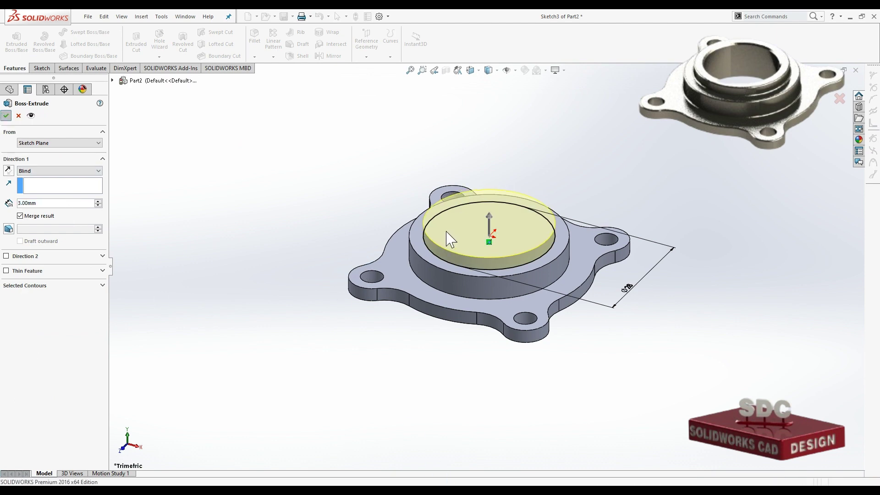
Confirm the 3 mm boss and sketch a Ø22 mm circle at the origin on its top.
{"action": "left_click", "coordinate": [480, 205]}
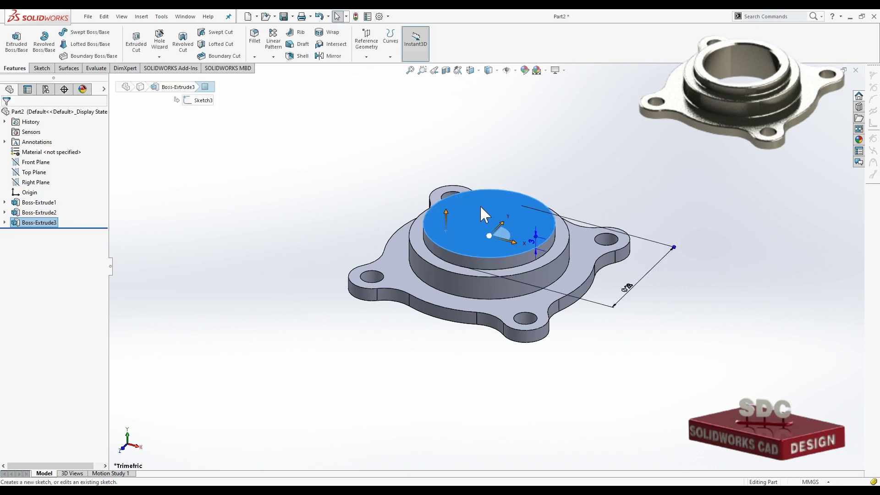
{"action": "left_click", "coordinate": [500, 188]}
{"action": "left_click", "coordinate": [78, 32]}
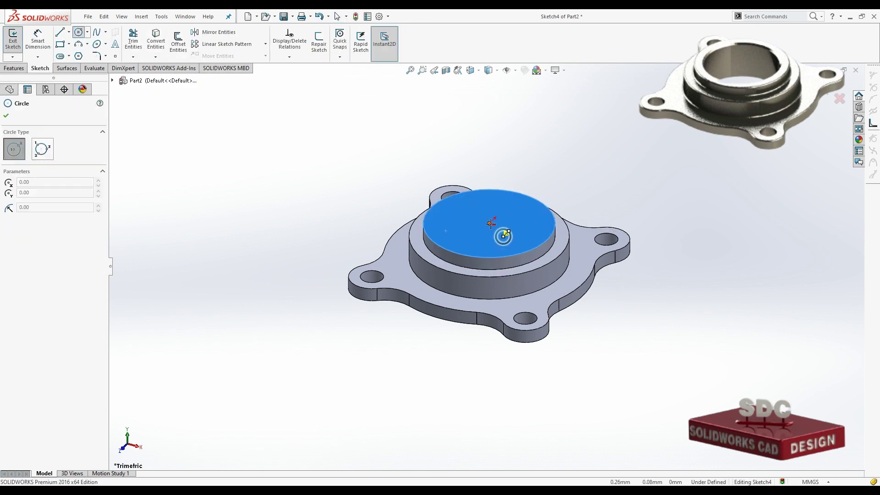
{"action": "left_click", "coordinate": [490, 223]}
{"action": "left_click", "coordinate": [512, 246]}
{"action": "key", "text": "d"}
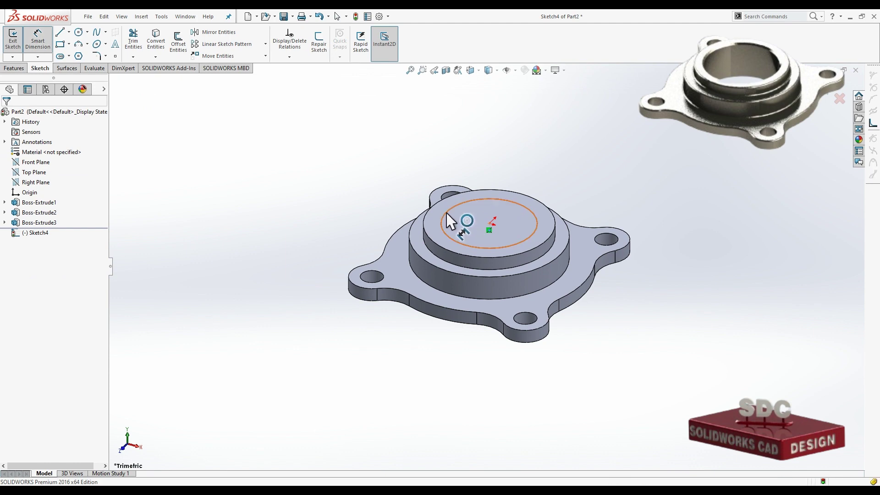
{"action": "left_click", "coordinate": [447, 214]}
{"action": "left_click", "coordinate": [388, 195]}
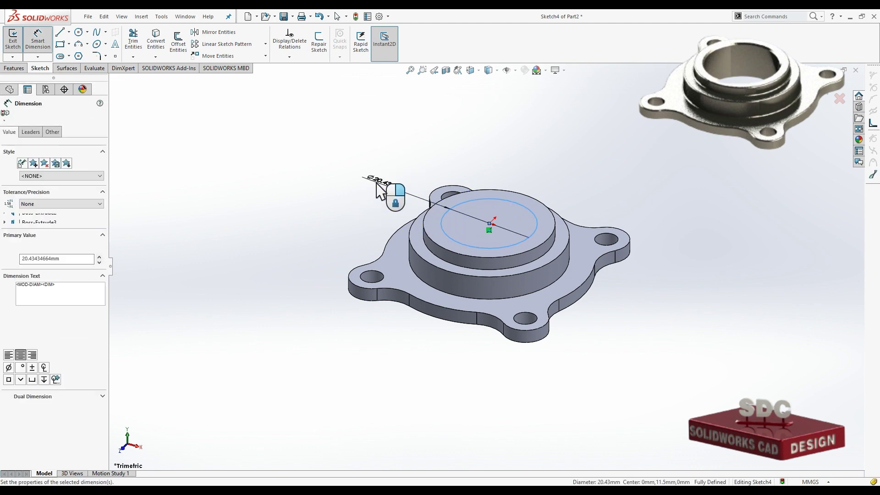
{"action": "type", "text": "22"}
{"action": "key", "text": "Return"}
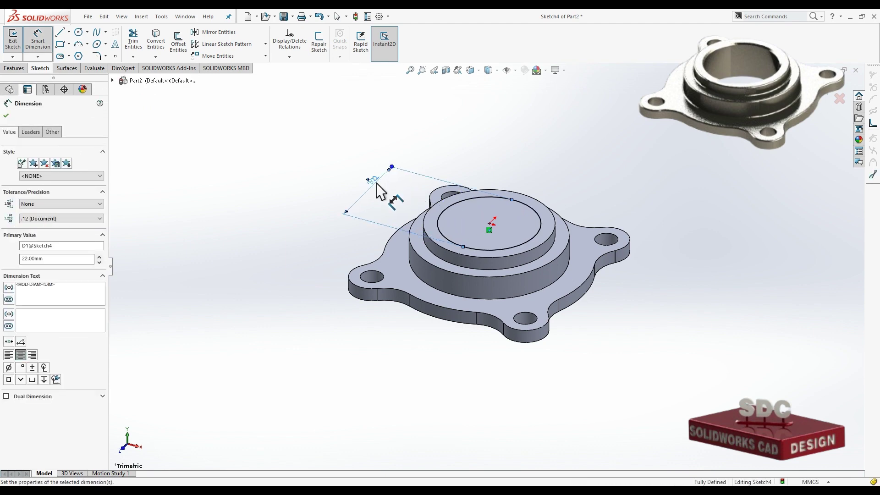
Cut the Ø22 circle Through All to form the bore.
{"action": "left_click", "coordinate": [13, 68]}
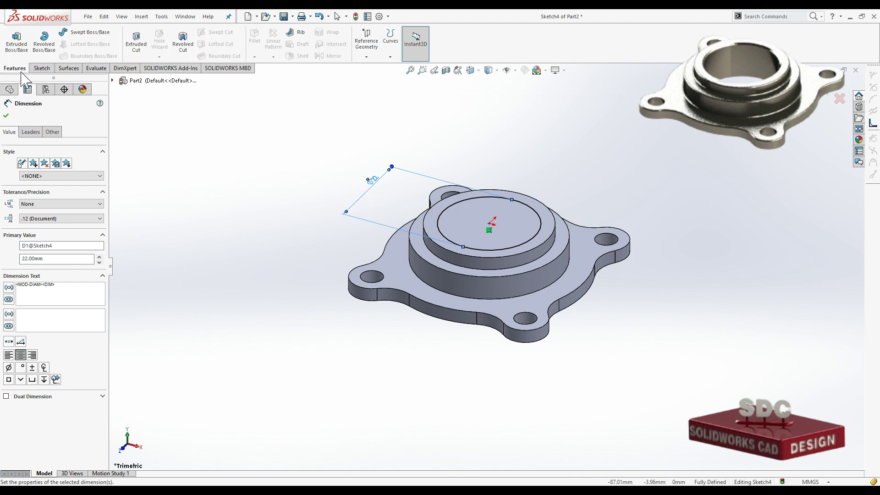
{"action": "left_click", "coordinate": [137, 49]}
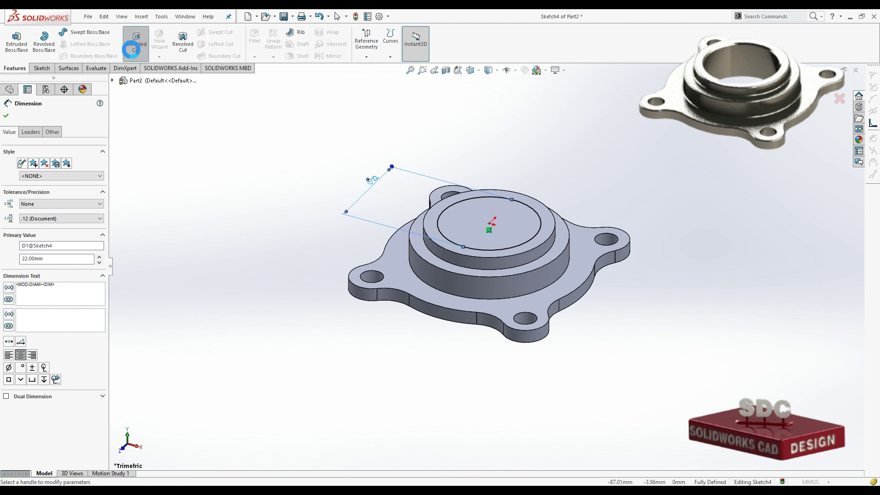
{"action": "left_click", "coordinate": [45, 172]}
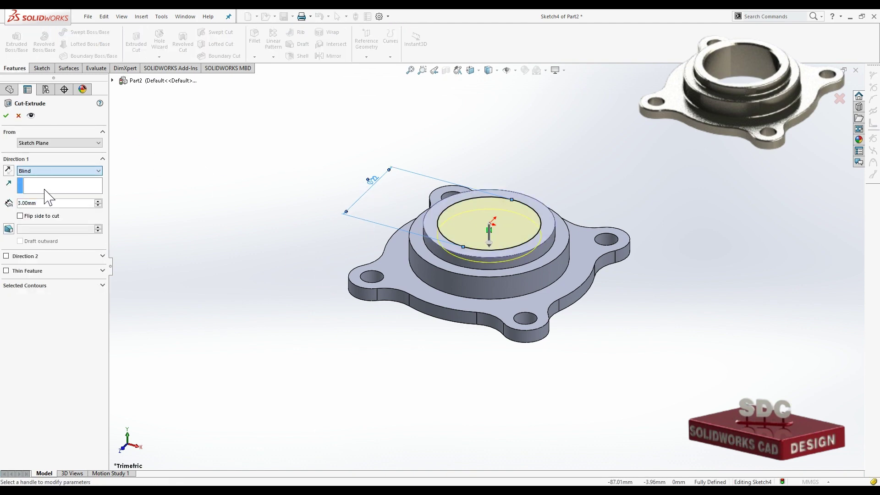
{"action": "left_click", "coordinate": [6, 116]}
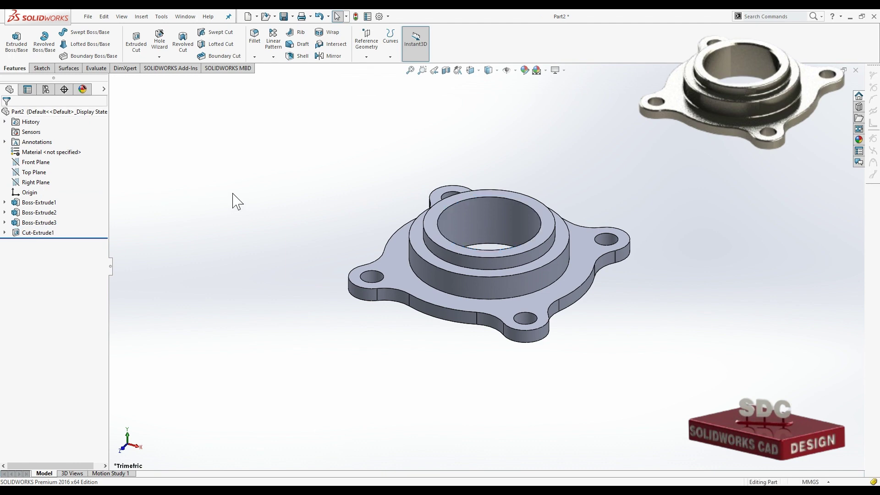
Apply a 0.5 mm fillet to the boss ring edges and the base plate's outer edge.
{"action": "left_click", "coordinate": [254, 37]}
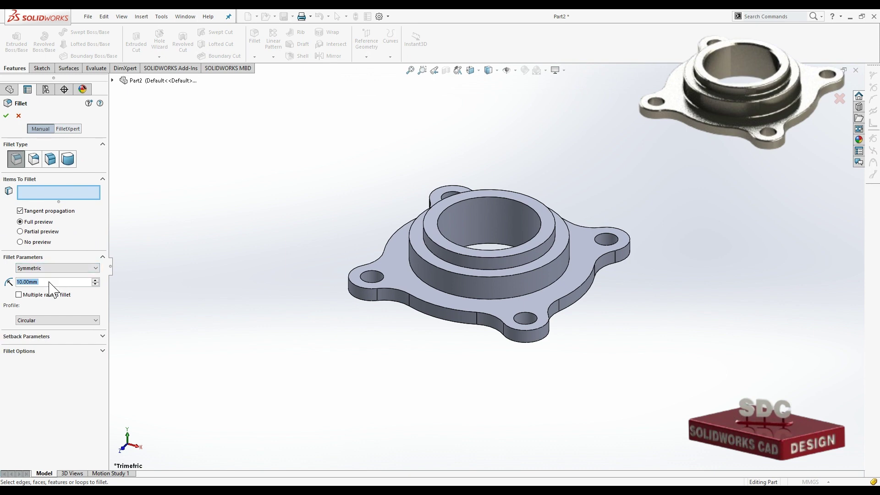
{"action": "type", "text": "0.5"}
{"action": "left_click", "coordinate": [530, 249]}
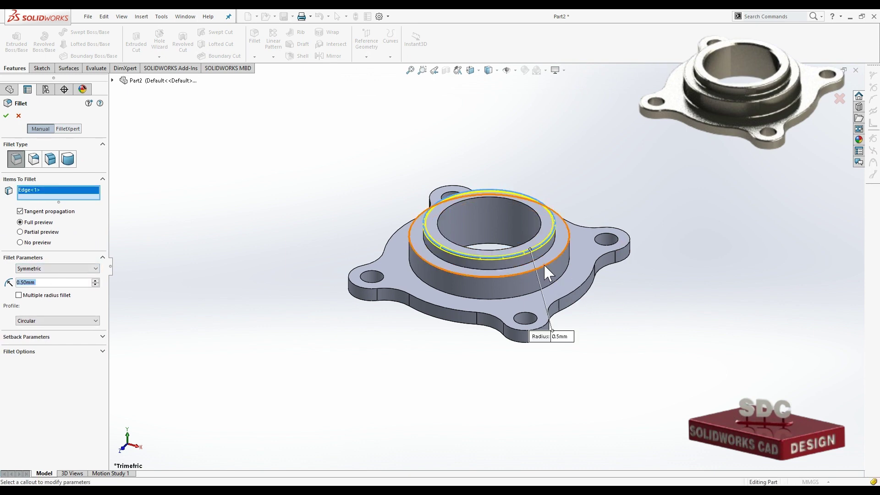
{"action": "left_click", "coordinate": [543, 263]}
{"action": "left_click", "coordinate": [572, 288]}
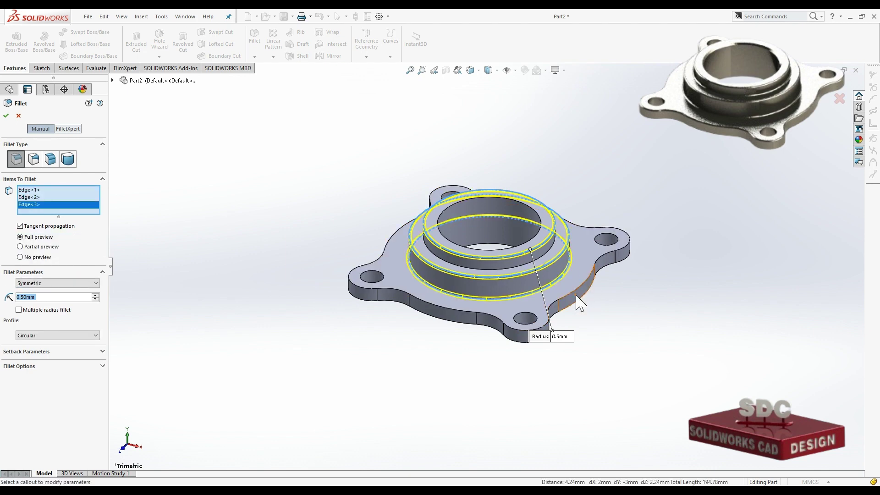
{"action": "left_click", "coordinate": [577, 299]}
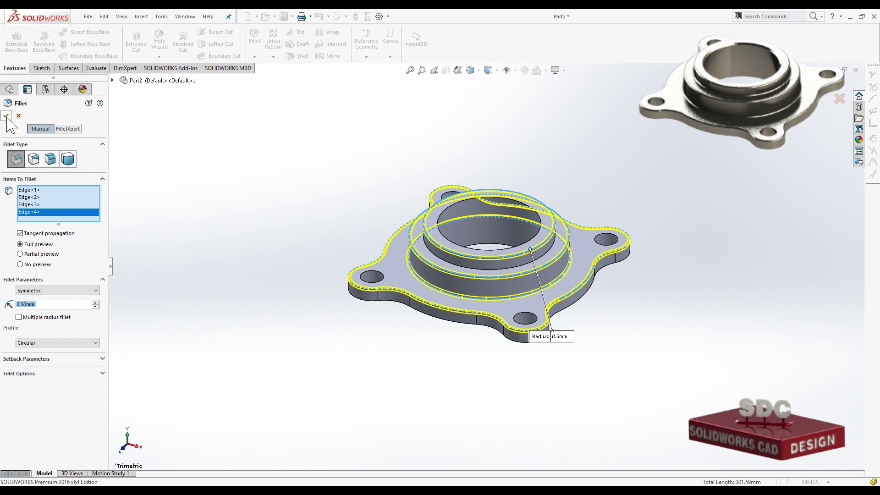
{"action": "left_click", "coordinate": [469, 268]}
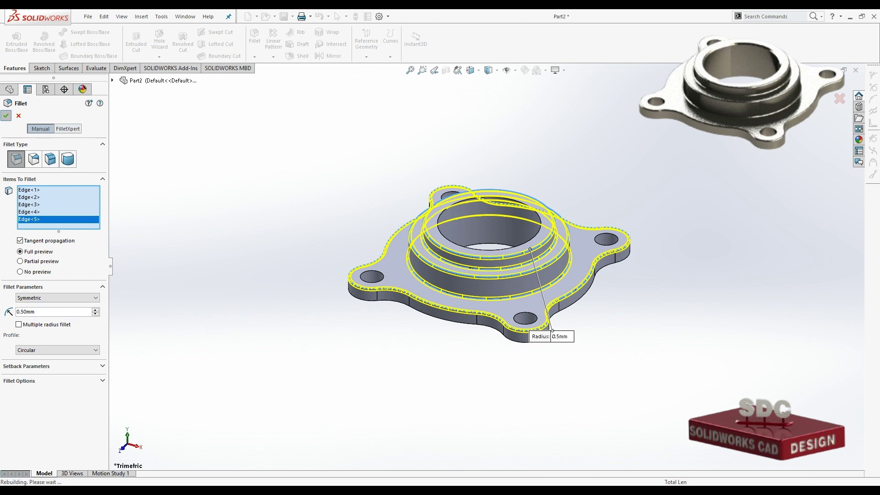
{"action": "left_click", "coordinate": [6, 115]}
Chamfer the bore's top and bottom edges 0.5 mm at 45°.
{"action": "left_click", "coordinate": [259, 55]}
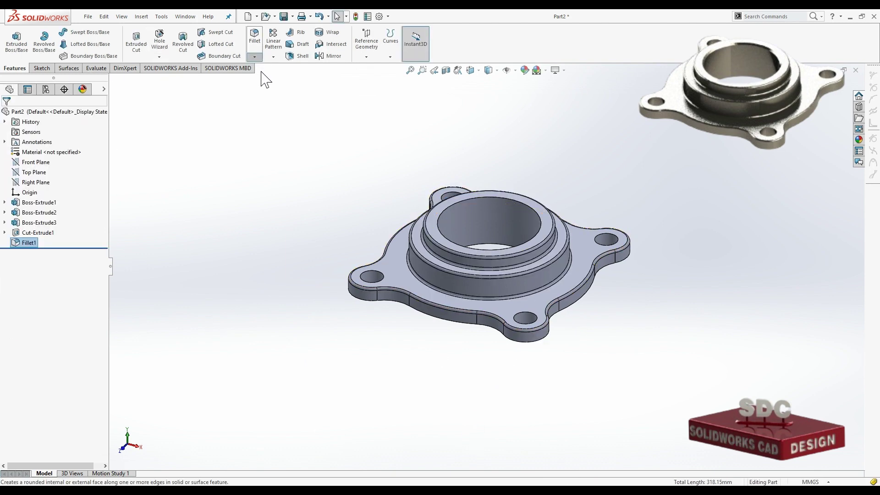
{"action": "left_click", "coordinate": [268, 85]}
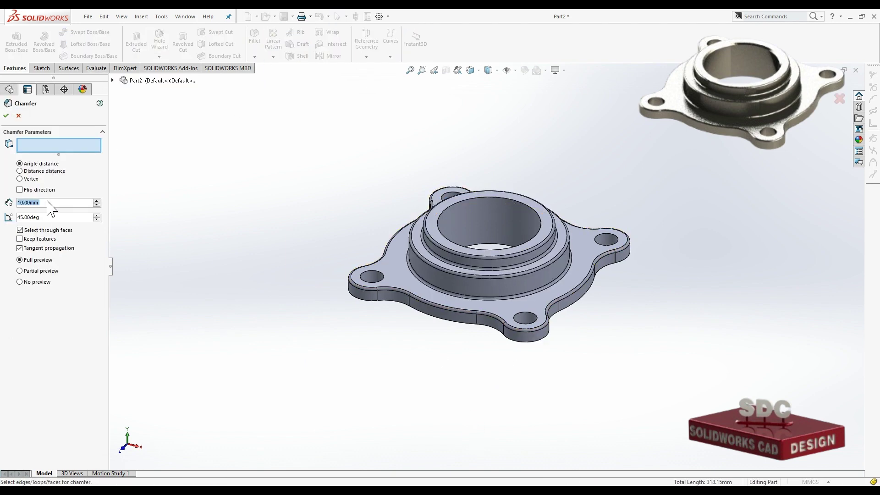
{"action": "type", "text": "0.5"}
{"action": "key", "text": "Return"}
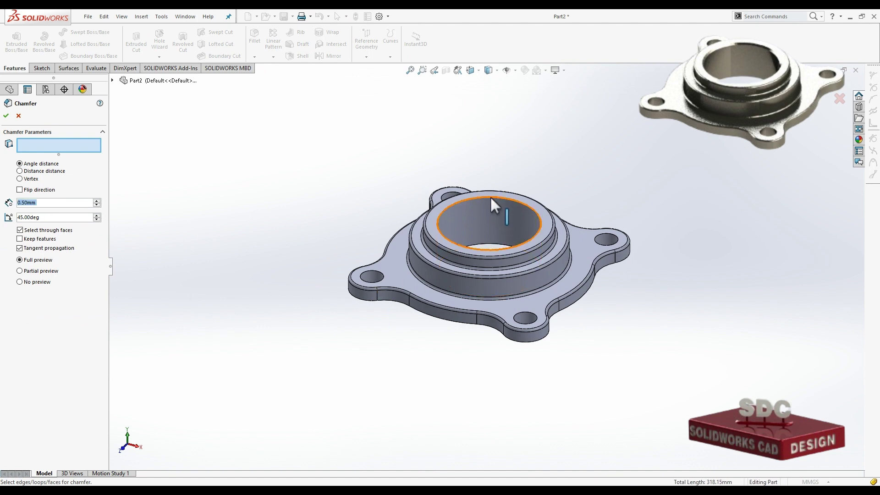
{"action": "left_click", "coordinate": [490, 202]}
{"action": "middle_click_drag", "start_coordinate": [619, 344], "coordinate": [540, 274]}
{"action": "left_click", "coordinate": [540, 274]}
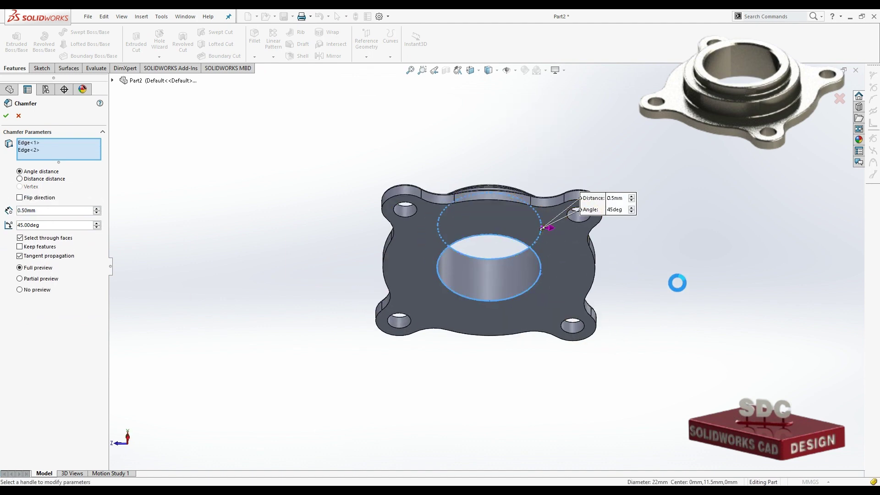
{"action": "middle_click_drag", "start_coordinate": [677, 282], "coordinate": [781, 363]}
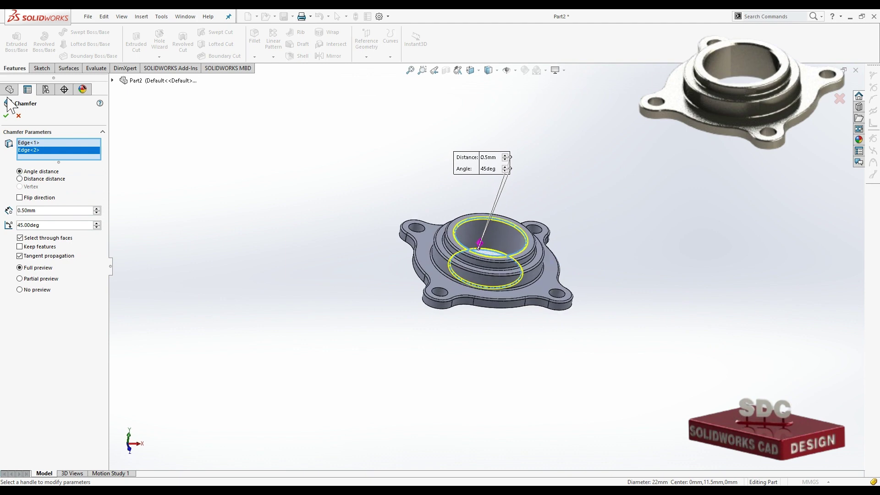
{"action": "left_click", "coordinate": [6, 115]}
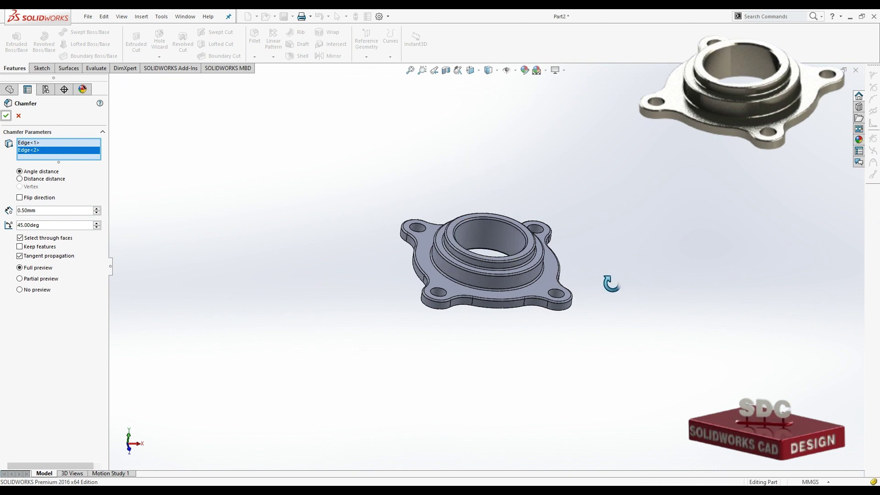
{"action": "middle_click_drag", "start_coordinate": [615, 290], "coordinate": [584, 287]}
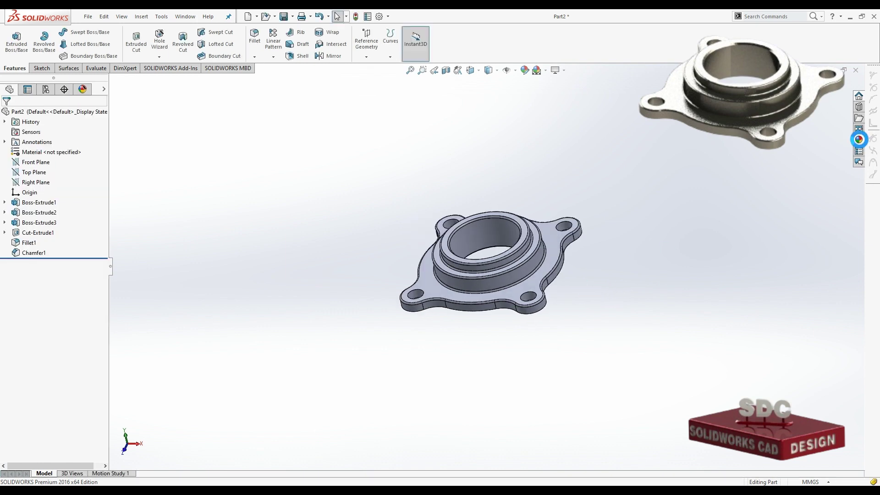
Apply the Metal > Nickel appearance to the whole housing.
{"action": "left_click", "coordinate": [859, 140]}
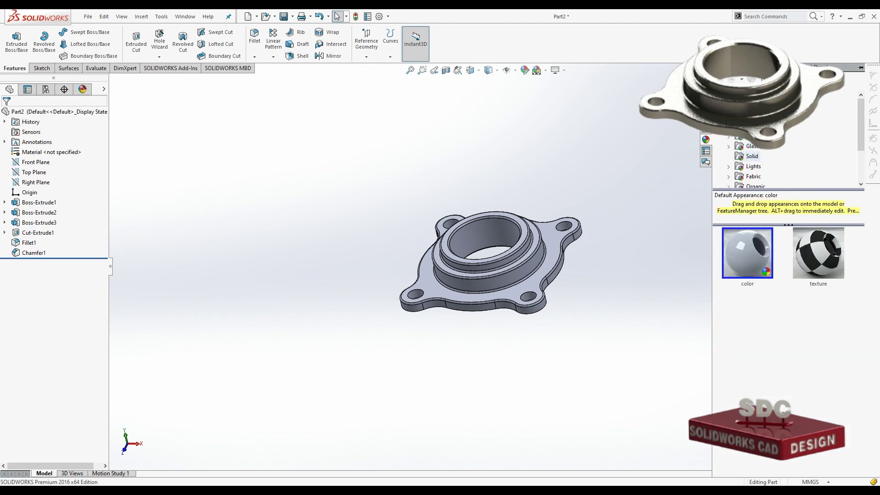
{"action": "left_click", "coordinate": [751, 136]}
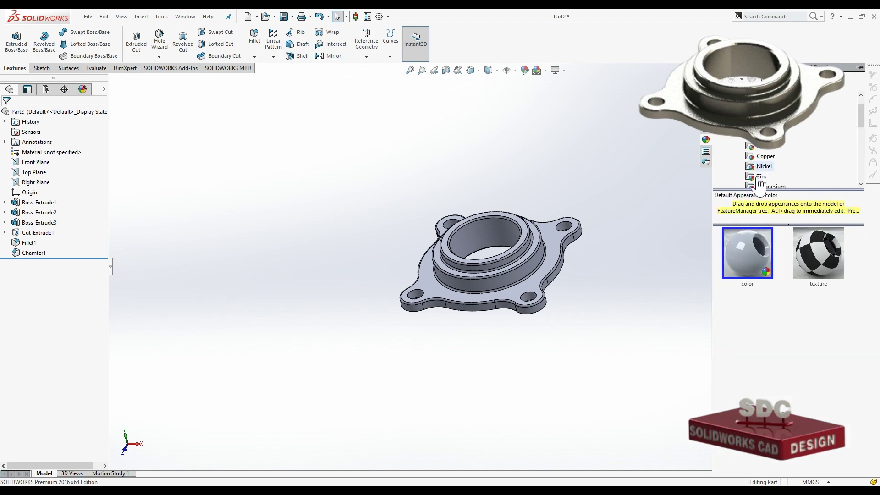
{"action": "left_click", "coordinate": [761, 166]}
{"action": "left_click_drag", "start_coordinate": [816, 254], "coordinate": [609, 350]}
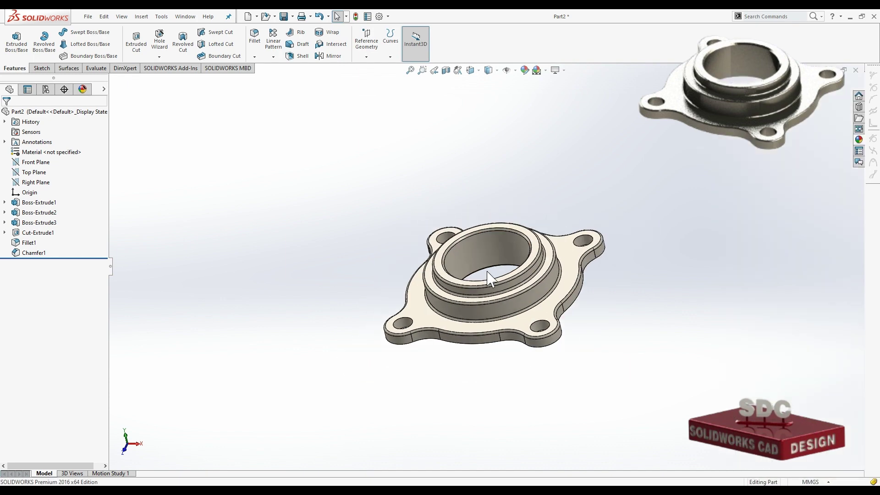
{"action": "left_click", "coordinate": [292, 39]}
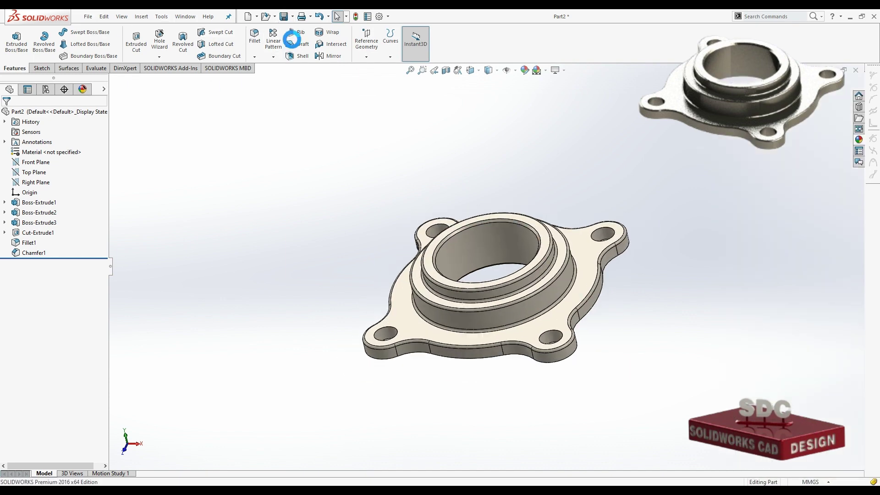